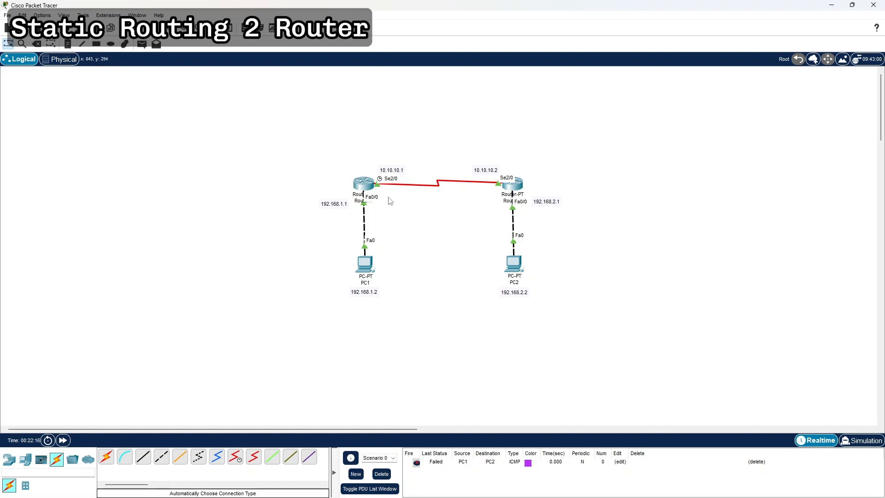
# - Send a simple PDU from PC1 to PC2 and fire both listed PDUs again to test connectivity
pyautogui.click(142, 44)
pyautogui.click(365, 263)
pyautogui.click(521, 267)
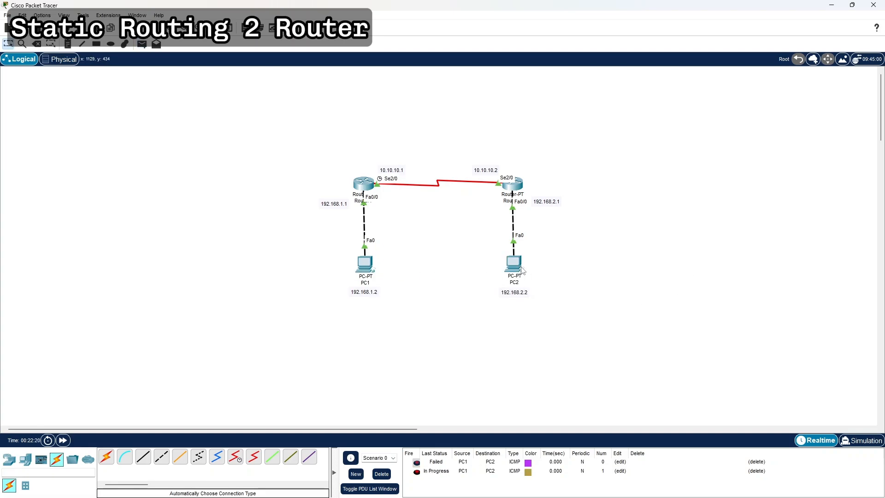
pyautogui.click(417, 463)
pyautogui.click(417, 471)
# - On Router1, add a static route to network 192.168.2.0 with mask 255.255.255.0 via next hop 10.10.10.2
pyautogui.click(369, 186)
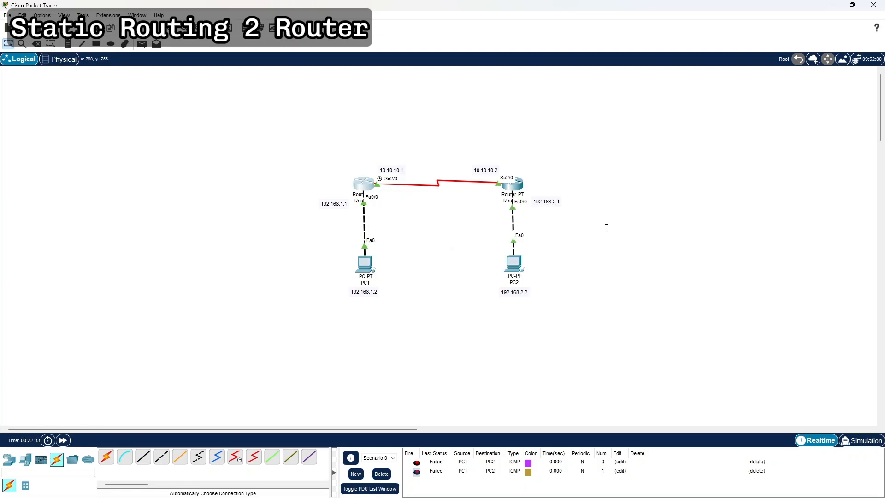
pyautogui.click(625, 350)
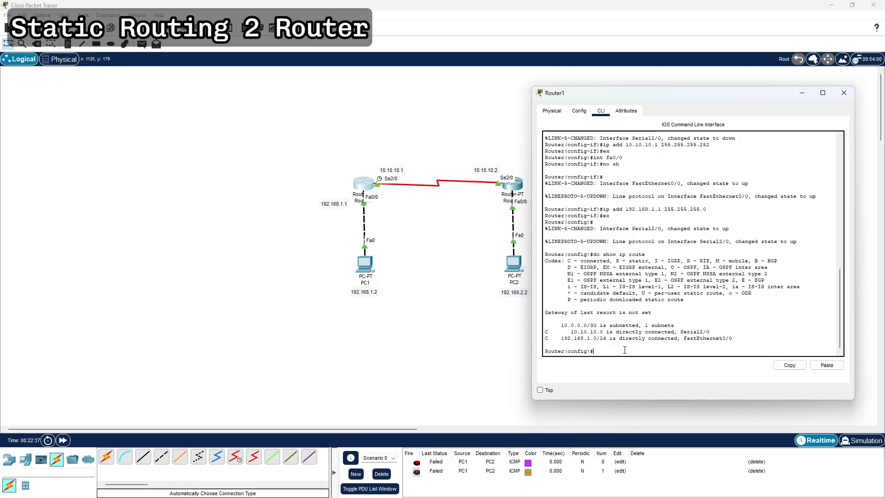
pyautogui.write('ip route')
pyautogui.moveTo(610, 94); pyautogui.dragTo(614, 94)
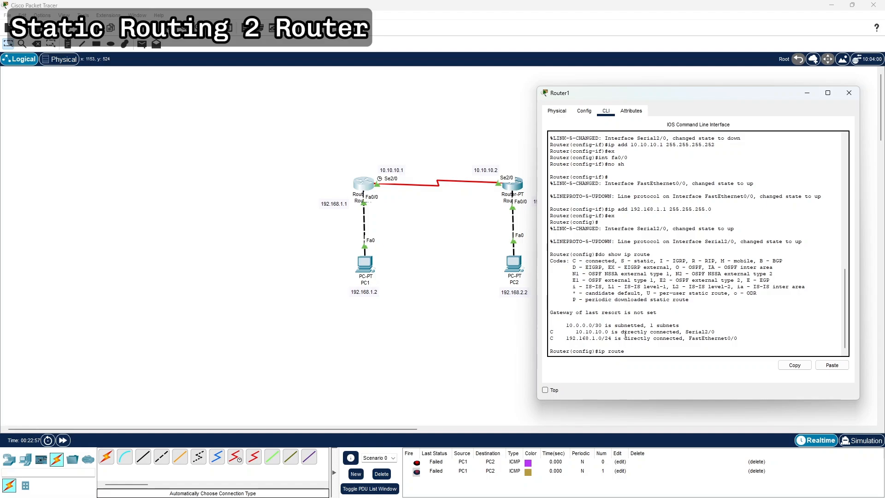
pyautogui.write('192.168.2.0')
pyautogui.write('255.255.255.0')
pyautogui.write('10.10.10.2')
pyautogui.press('Return')
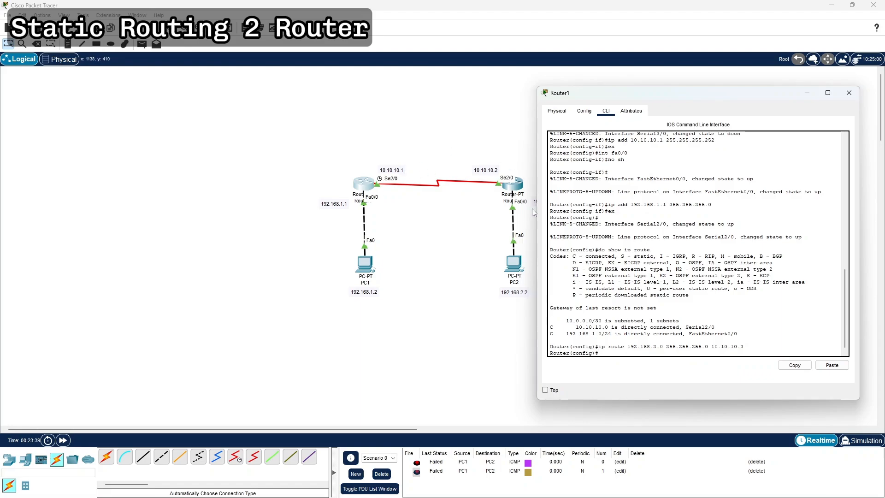
# - On Router2, add a static route to network 192.168.1.0 with mask 255.255.255.0 via next hop 10.10.10.1
pyautogui.click(523, 194)
pyautogui.click(514, 184)
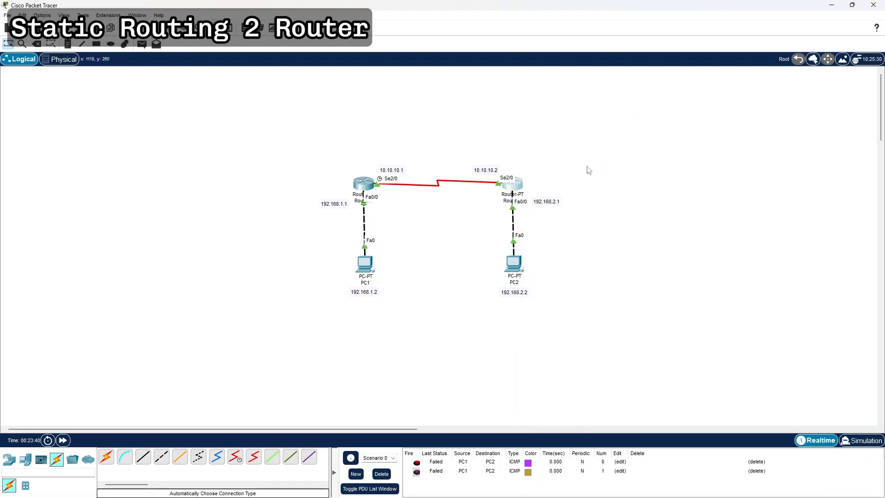
pyautogui.moveTo(419, 95); pyautogui.dragTo(670, 109)
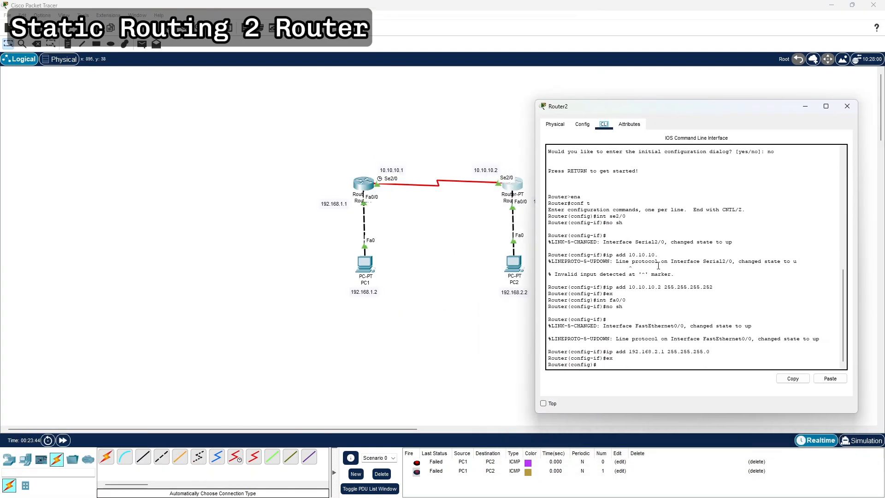
pyautogui.click(633, 367)
pyautogui.write('ip route 192.168.1.0')
pyautogui.write('255.255.255.')
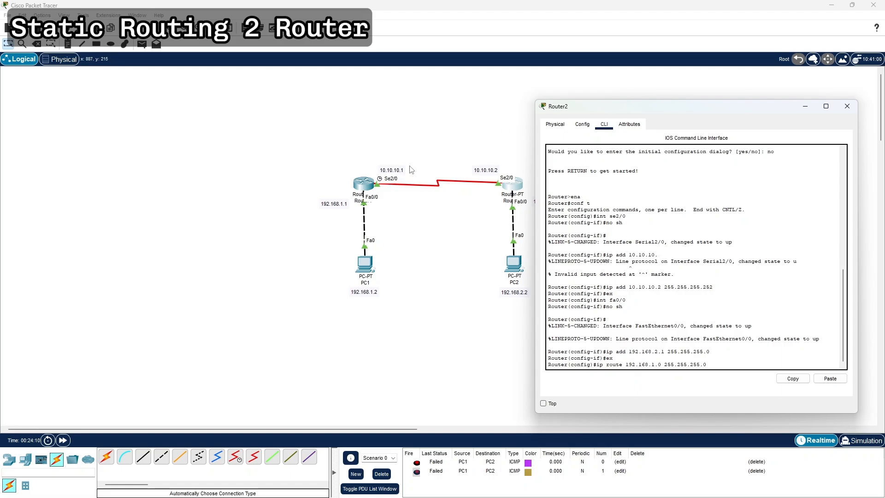
pyautogui.write('0 10.10.10.1')
pyautogui.press('Return')
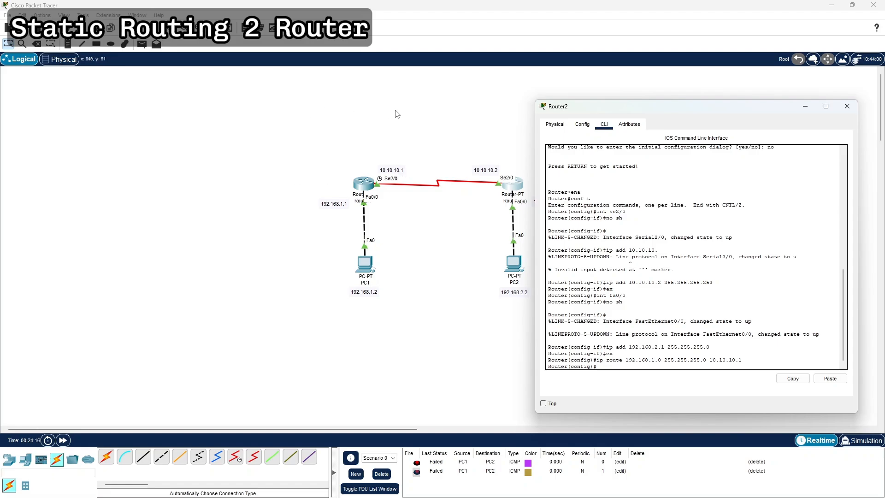
# - Return to the topology, delete the PDUs of Scenario 0 and fast-forward the network time
pyautogui.click(441, 164)
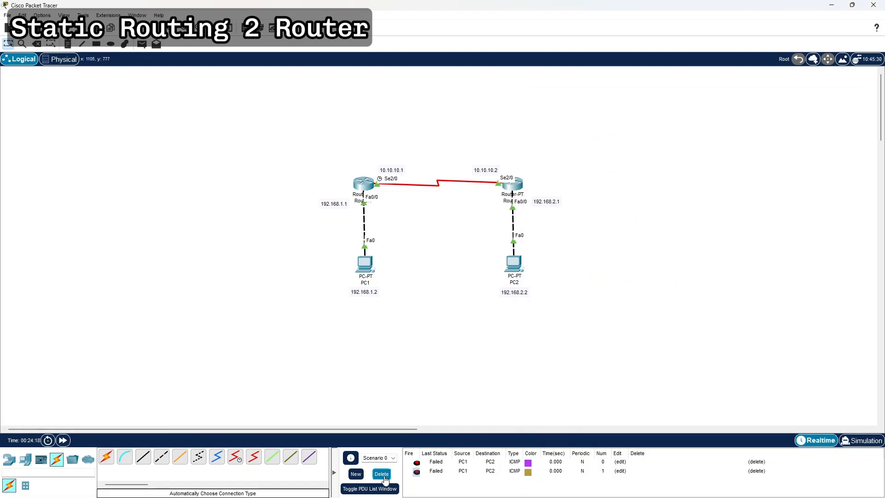
pyautogui.click(381, 474)
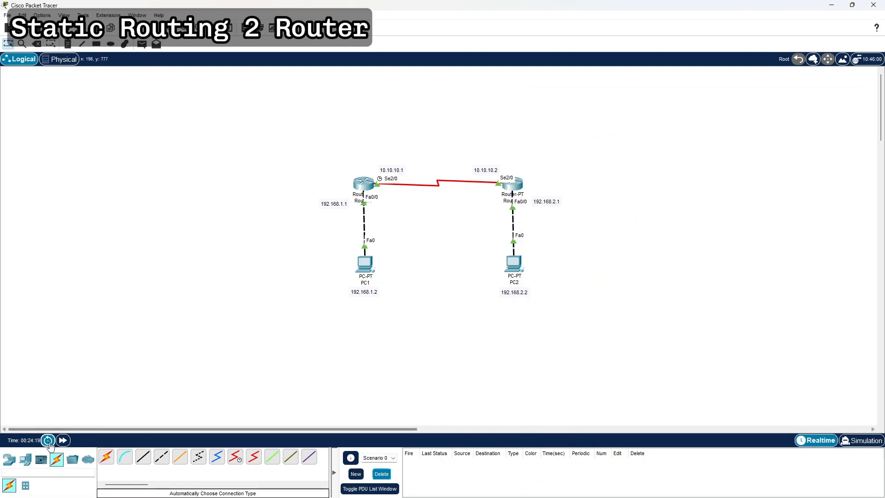
pyautogui.click(63, 441)
# - Test the routes by sending a simple PDU from PC1 to PC2 and another from PC2 to PC1
pyautogui.click(142, 43)
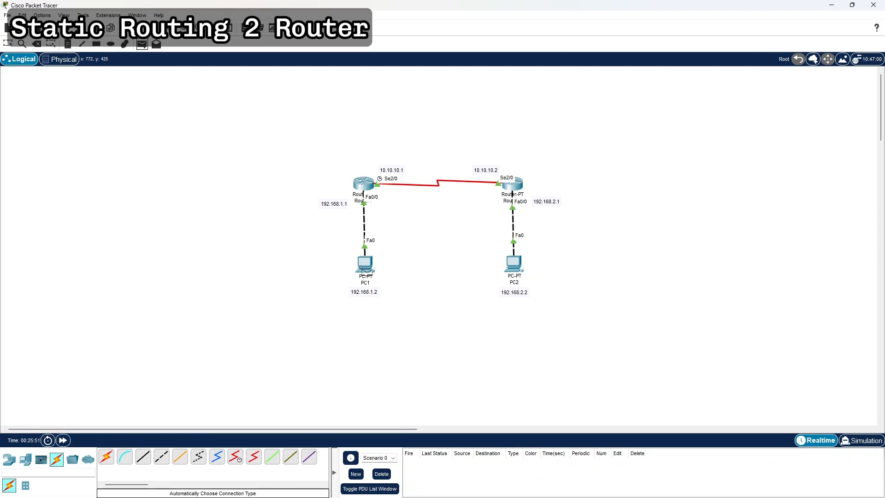
pyautogui.click(365, 265)
pyautogui.click(521, 270)
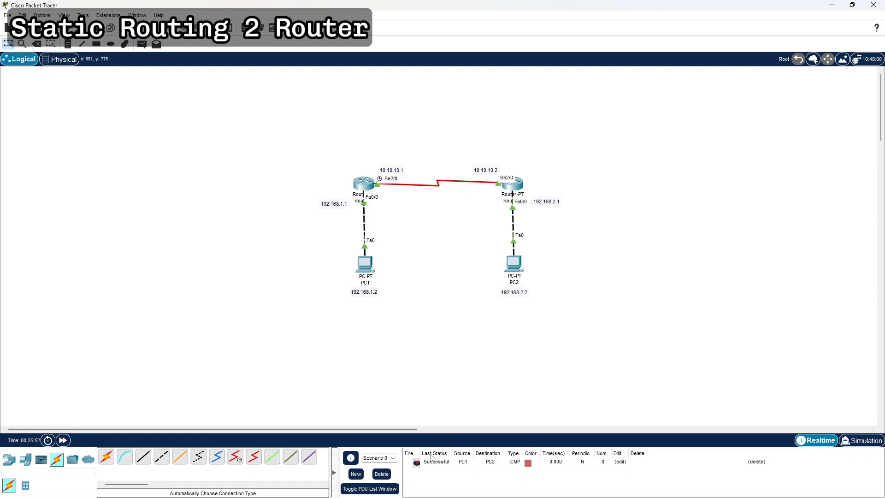
pyautogui.click(142, 44)
pyautogui.click(513, 268)
pyautogui.click(365, 265)
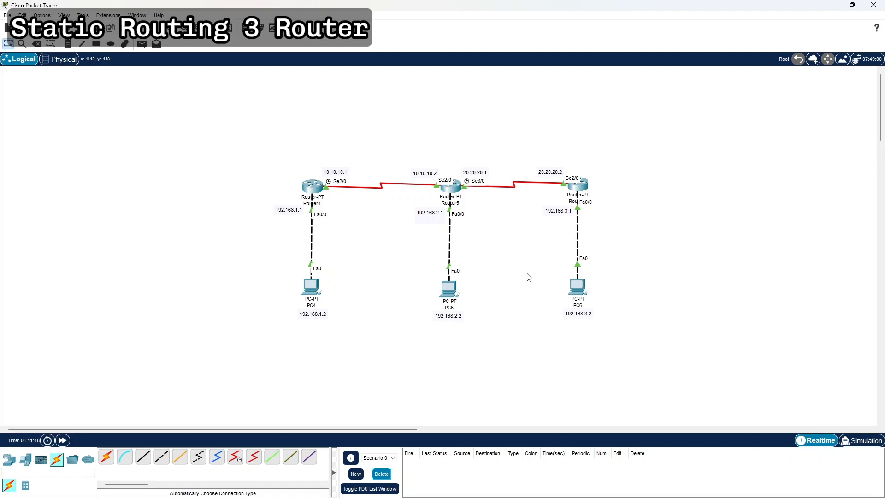
# - Open Router4's command line beside the topology and enter global configuration mode with ena and conf t
pyautogui.click(309, 189)
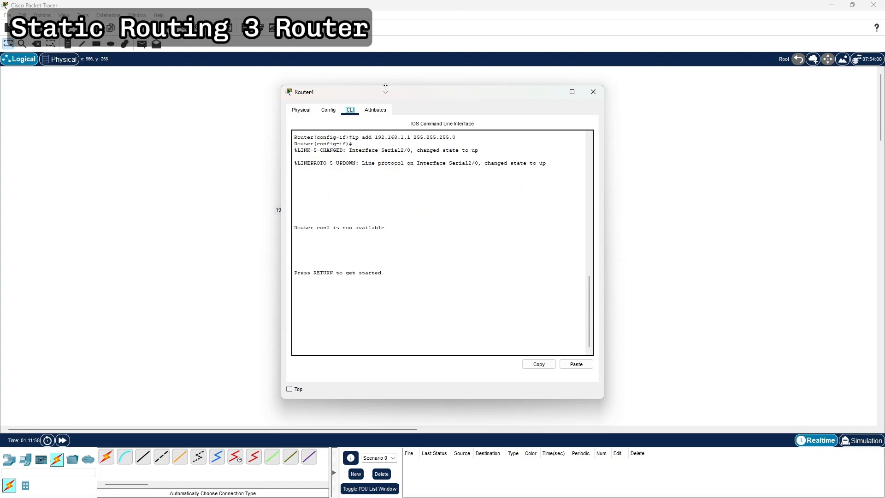
pyautogui.moveTo(385, 87); pyautogui.dragTo(640, 83)
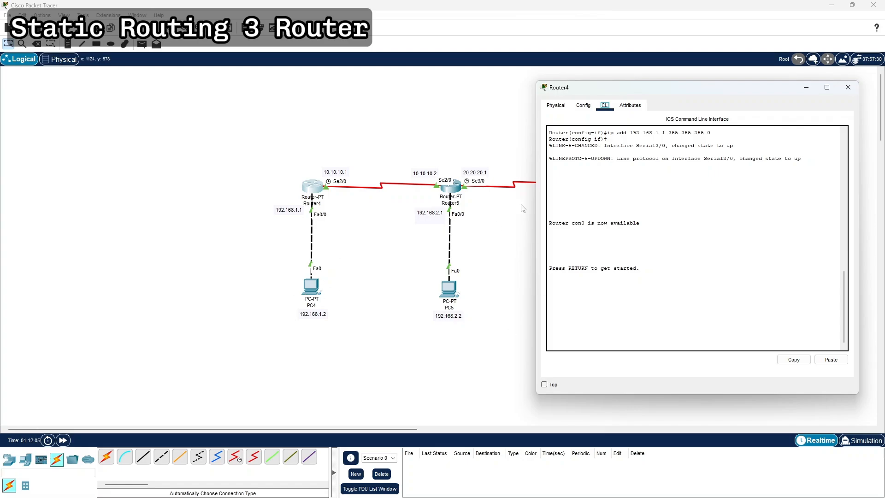
pyautogui.moveTo(605, 95); pyautogui.dragTo(409, 264)
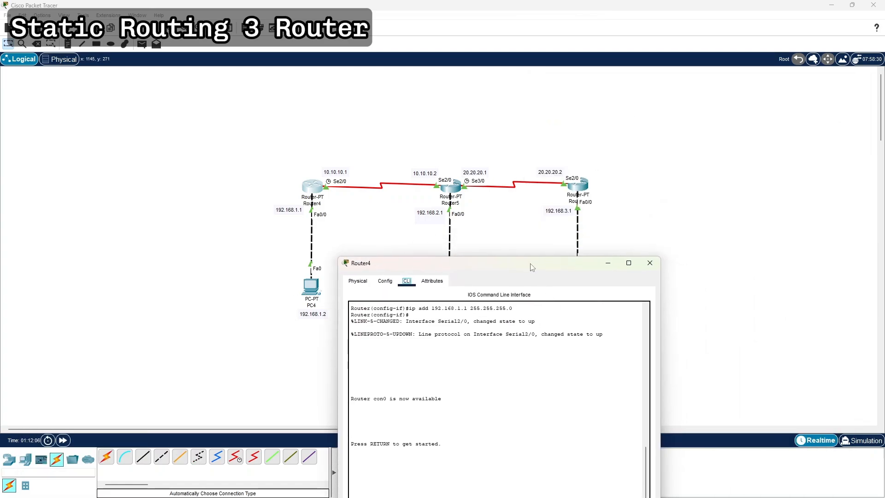
pyautogui.moveTo(529, 265); pyautogui.dragTo(701, 103)
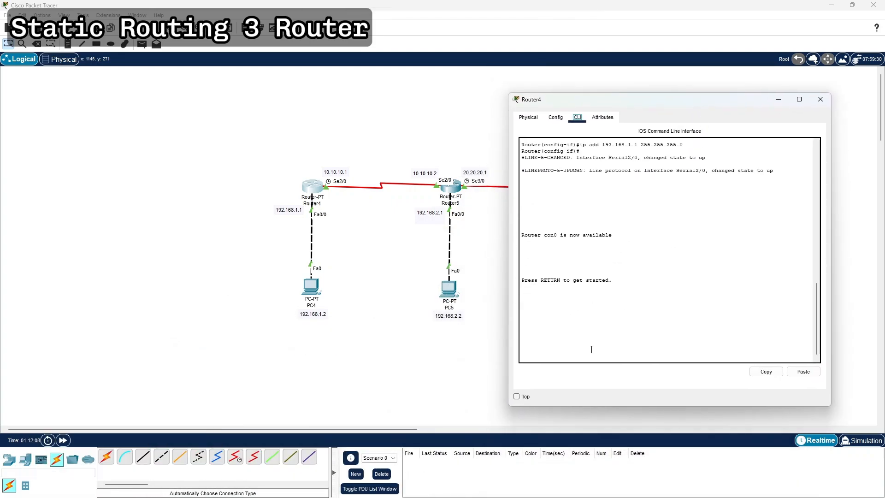
pyautogui.press('Return')
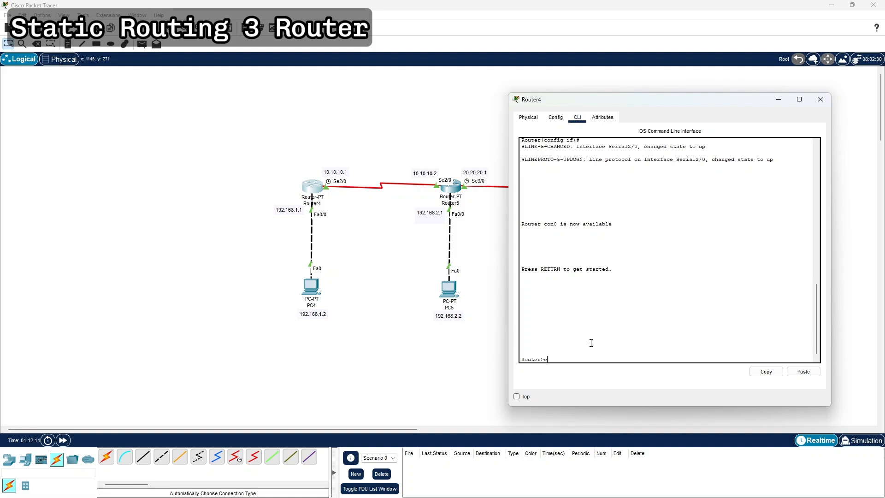
pyautogui.write('na')
pyautogui.press('Return')
pyautogui.write('conf t')
pyautogui.press('Return')
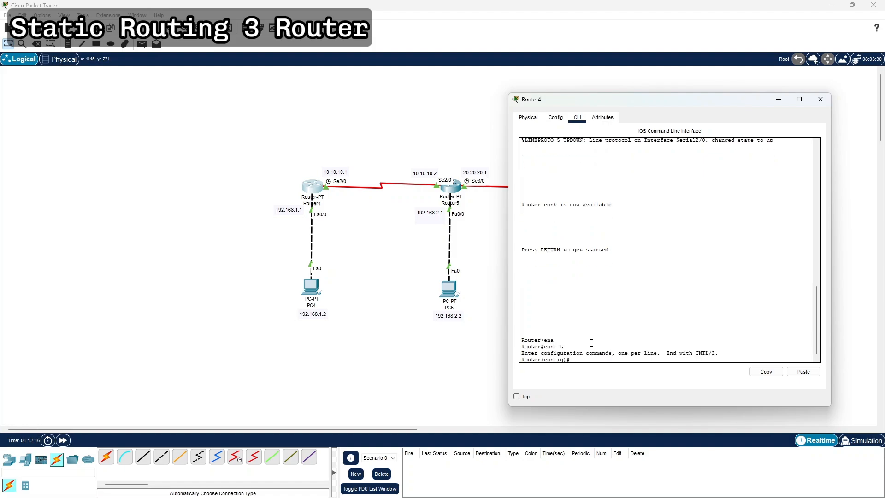
# - On Router4, add a static route to network 192.168.2.0 with mask 255.255.255.0 via next hop 10.10.10.2
pyautogui.write('ip')
pyautogui.write('route 192.168.2.0 255.255.255.0 10.10.10.2')
pyautogui.press('Return')
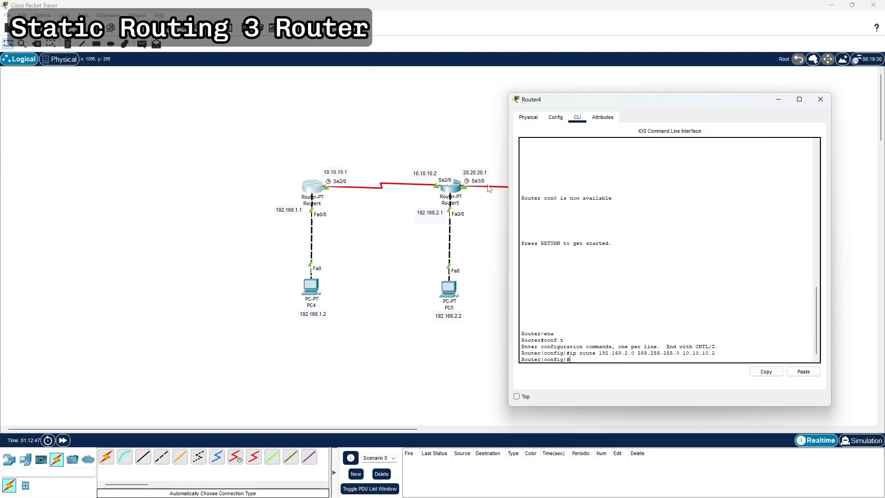
# - On Router4, reuse the previous route command to add a route to 192.168.3.0 with mask 255.255.255.0 via 10.10.10.2
pyautogui.moveTo(553, 100); pyautogui.dragTo(190, 142)
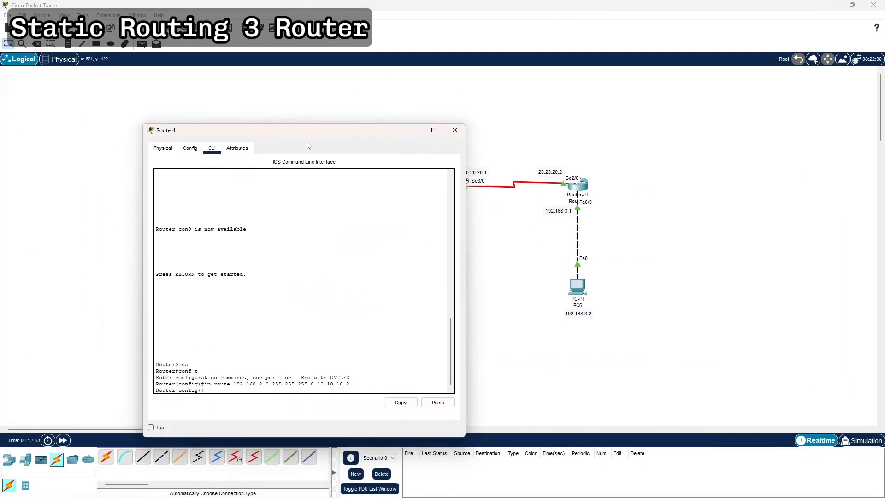
pyautogui.moveTo(319, 134); pyautogui.dragTo(771, 109)
pyautogui.press('Up')
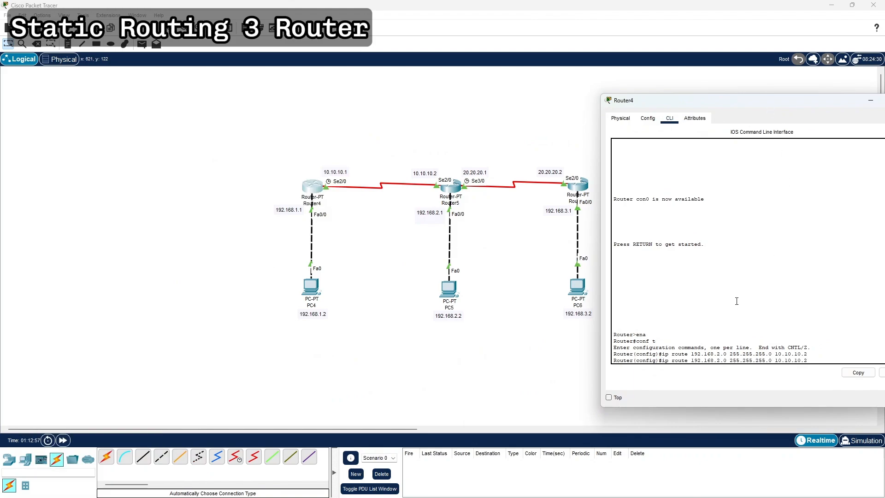
pyautogui.press('BackSpace')
pyautogui.press('BackSpace')
pyautogui.press('BackSpace')
pyautogui.press('BackSpace')
pyautogui.press('BackSpace')
pyautogui.press('BackSpace')
pyautogui.press('BackSpace')
pyautogui.press('BackSpace')
pyautogui.press('BackSpace')
pyautogui.press('BackSpace')
pyautogui.press('BackSpace')
pyautogui.press('BackSpace')
pyautogui.press('BackSpace')
pyautogui.press('BackSpace')
pyautogui.press('BackSpace')
pyautogui.press('BackSpace')
pyautogui.press('BackSpace')
pyautogui.press('BackSpace')
pyautogui.press('BackSpace')
pyautogui.press('BackSpace')
pyautogui.write('.')
pyautogui.write('3.0 255.255.255.0')
pyautogui.write('10.10.')
pyautogui.write('2')
pyautogui.press('Return')
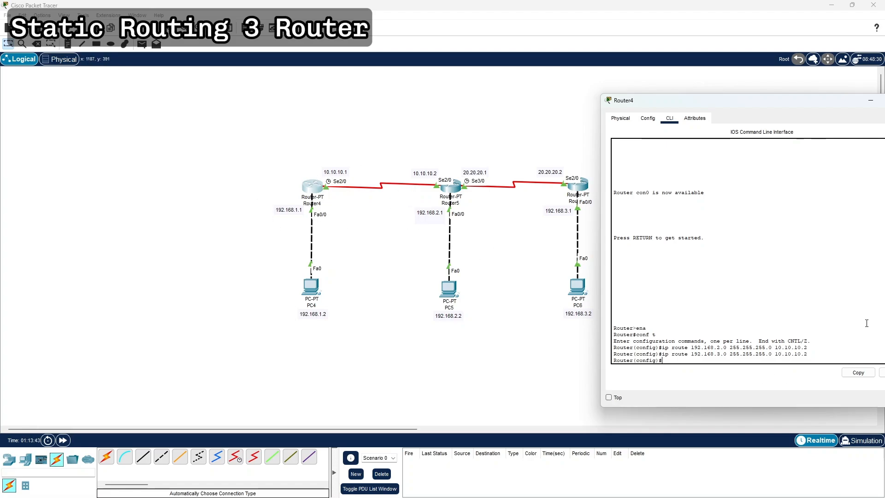
# - Open Router5's command line beside the topology and enter global configuration mode with ena and conf t
pyautogui.click(457, 187)
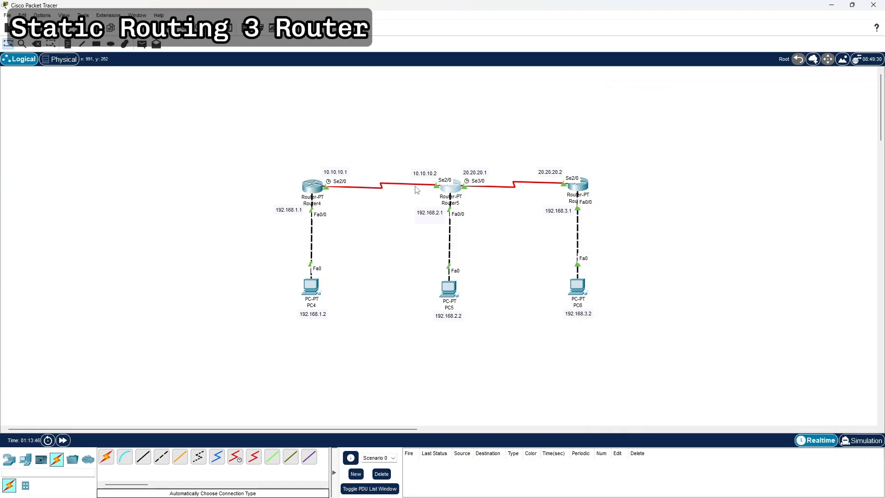
pyautogui.click(450, 187)
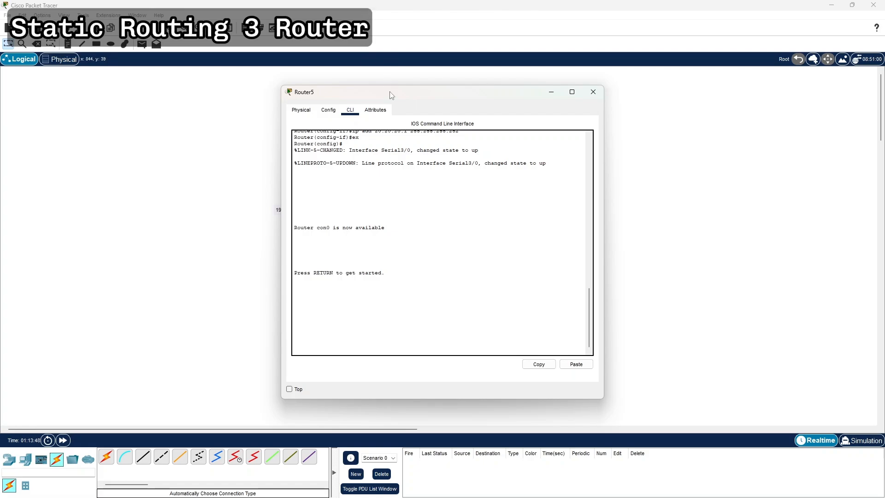
pyautogui.moveTo(391, 98); pyautogui.dragTo(634, 115)
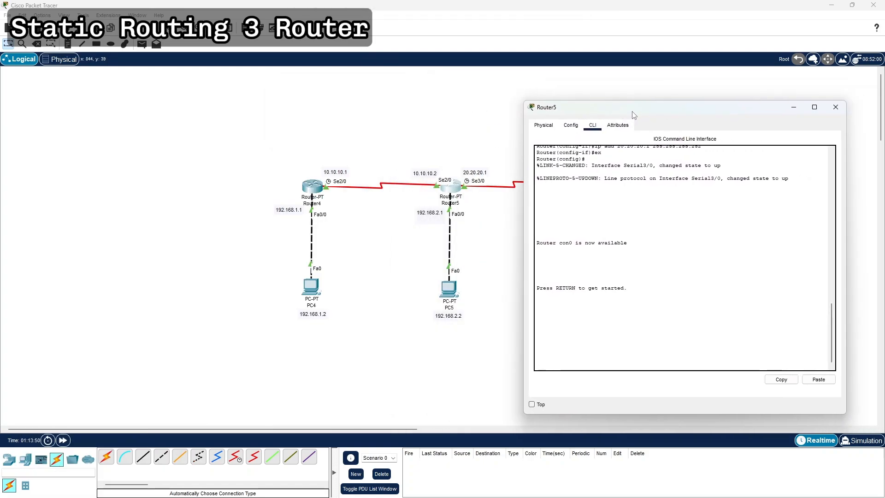
pyautogui.press('Return')
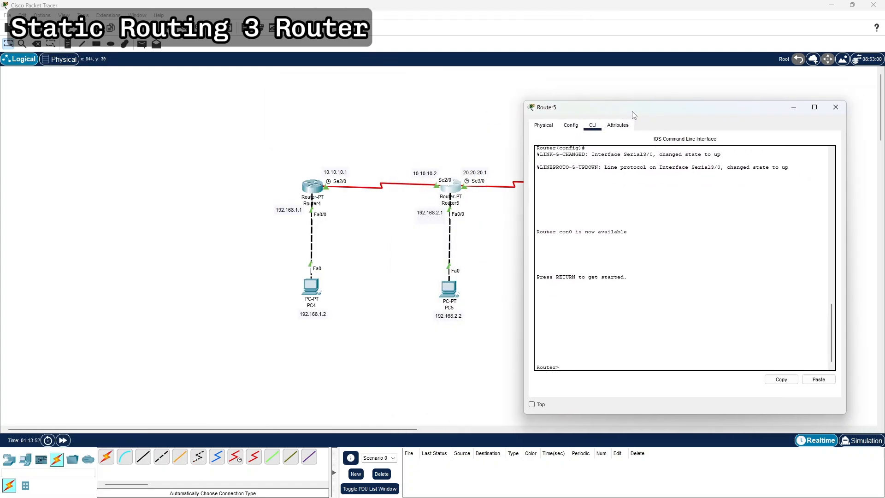
pyautogui.write('ena')
pyautogui.press('Return')
pyautogui.write('conf')
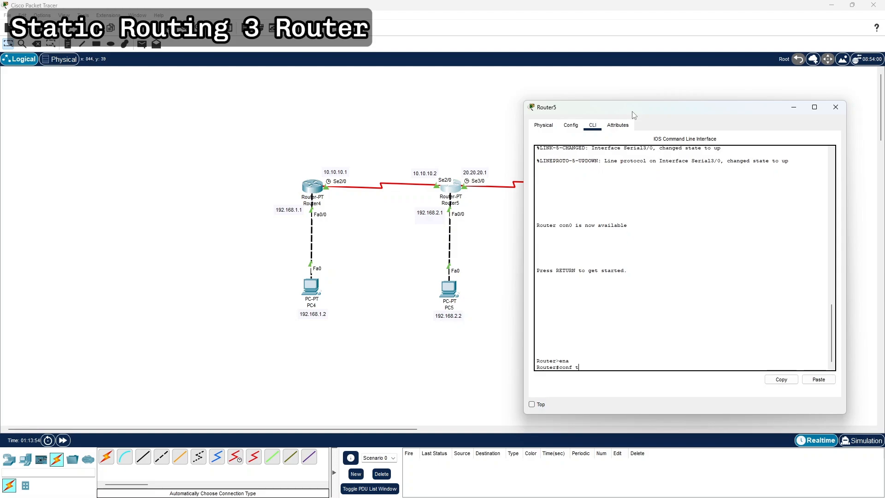
pyautogui.write(' t')
pyautogui.press('Return')
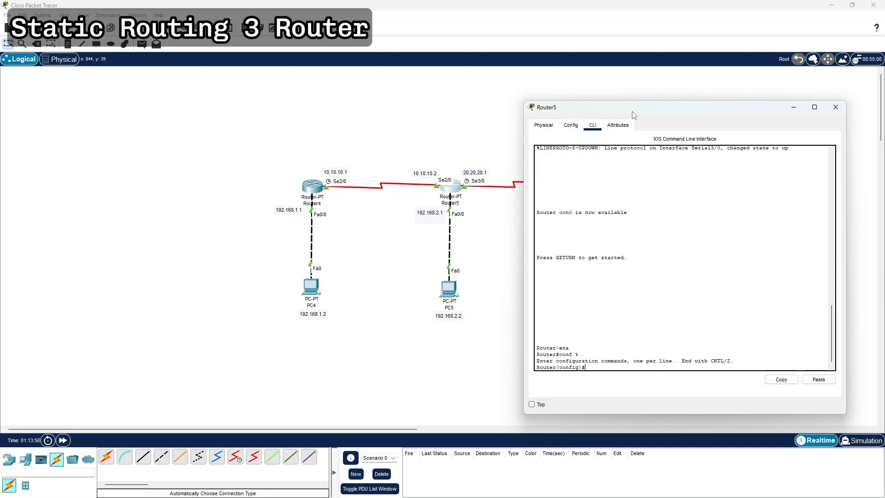
# - On Router5, add a static route to network 192.168.1.0 with mask 255.255.255.0 via next hop 10.10.10.1
pyautogui.write('ip route 192.168.1.0 255.255.255.0')
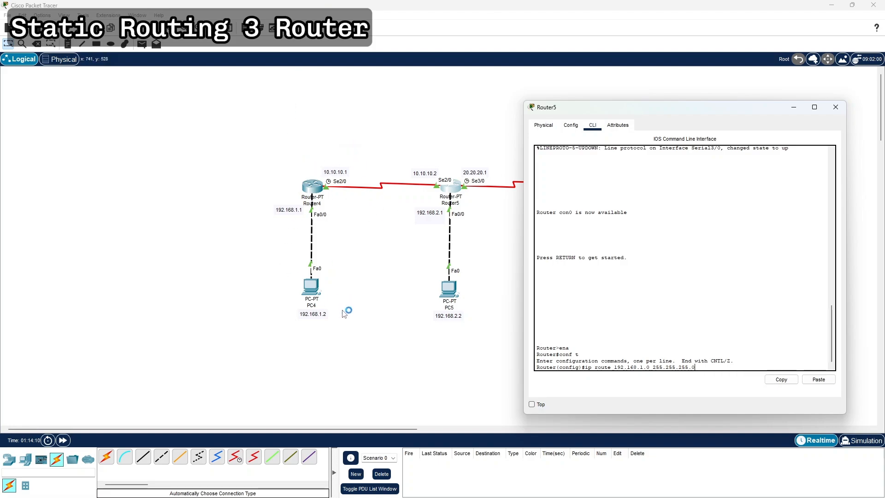
pyautogui.write('10.10.10.1')
pyautogui.press('Return')
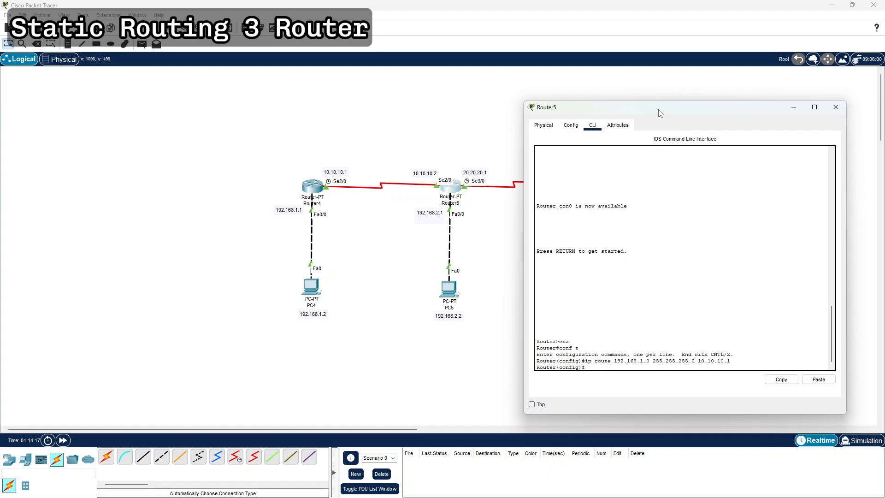
# - On Router5, reuse the previous route command to add a route to 192.168.3.0 with mask 255.255.255.0 via 20.20.20.2, and close its window
pyautogui.moveTo(660, 113); pyautogui.dragTo(302, 113)
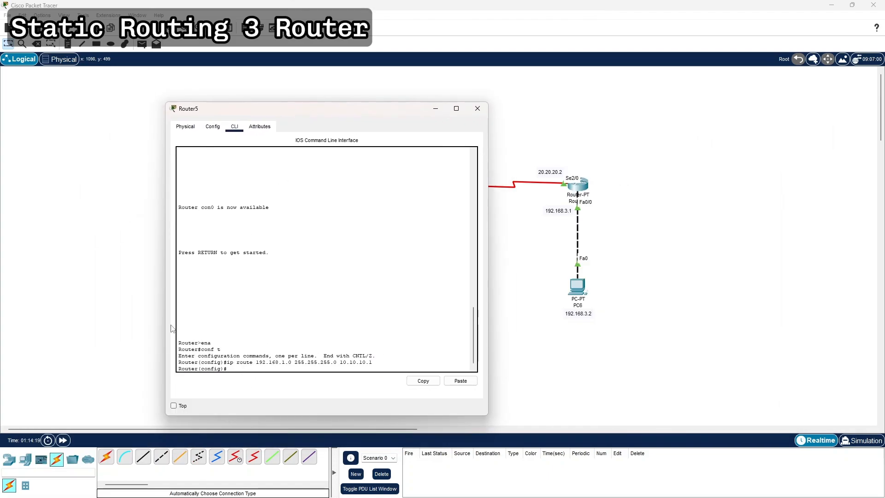
pyautogui.press('Up')
pyautogui.press('BackSpace')
pyautogui.press('BackSpace')
pyautogui.press('BackSpace')
pyautogui.press('BackSpace')
pyautogui.press('BackSpace')
pyautogui.press('BackSpace')
pyautogui.press('BackSpace')
pyautogui.press('BackSpace')
pyautogui.press('BackSpace')
pyautogui.press('BackSpace')
pyautogui.press('BackSpace')
pyautogui.press('BackSpace')
pyautogui.press('BackSpace')
pyautogui.press('BackSpace')
pyautogui.press('BackSpace')
pyautogui.press('BackSpace')
pyautogui.press('BackSpace')
pyautogui.press('BackSpace')
pyautogui.press('BackSpace')
pyautogui.press('BackSpace')
pyautogui.press('BackSpace')
pyautogui.write('3.0')
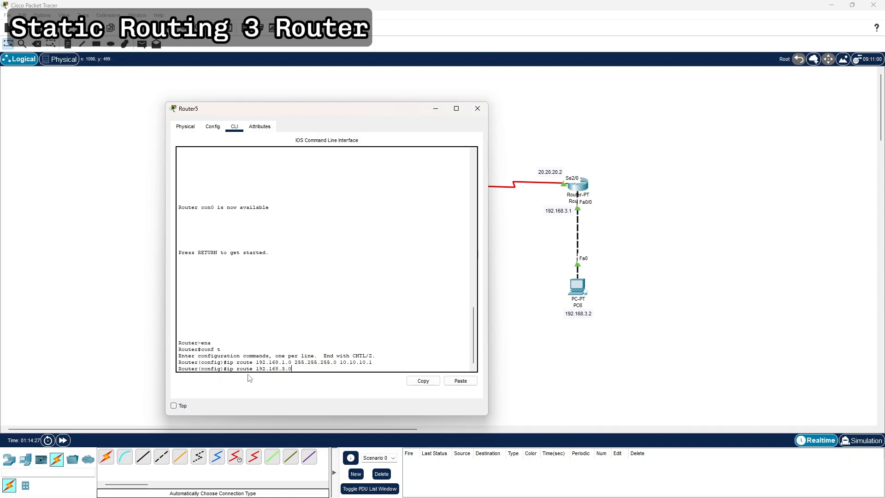
pyautogui.write(' 2')
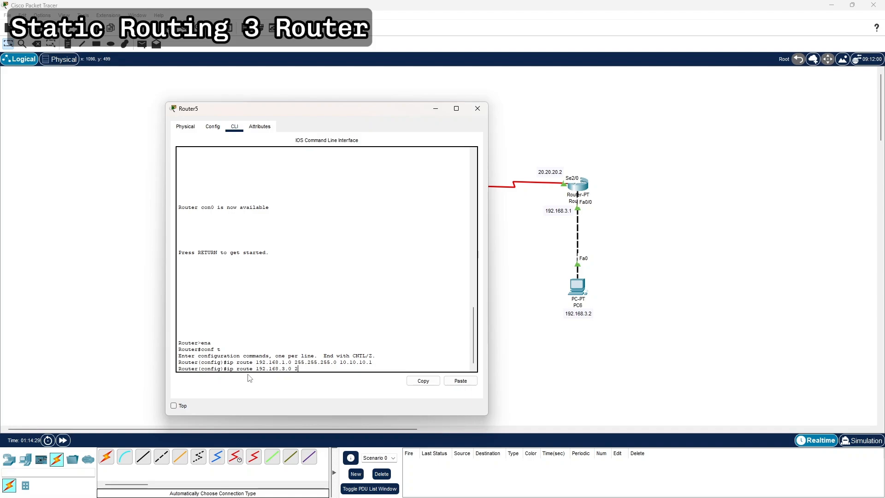
pyautogui.write('55.255.255.0')
pyautogui.moveTo(328, 110); pyautogui.dragTo(237, 117)
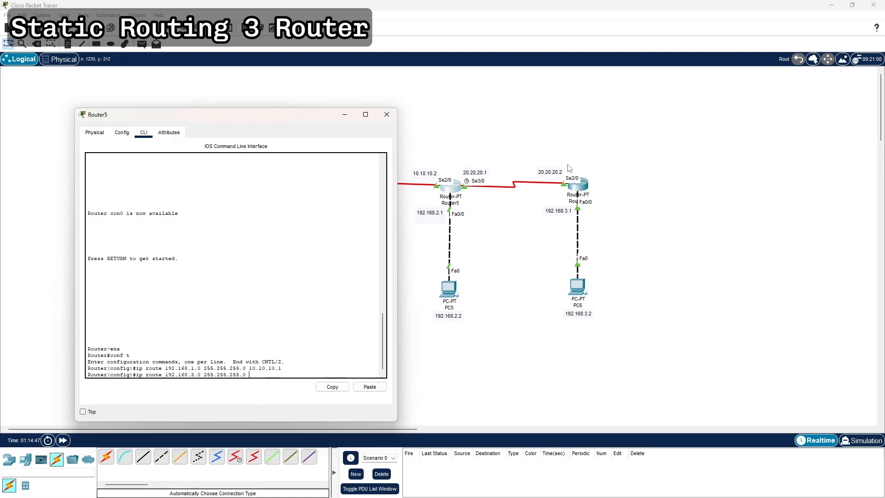
pyautogui.write('.20.20.2')
pyautogui.press('Return')
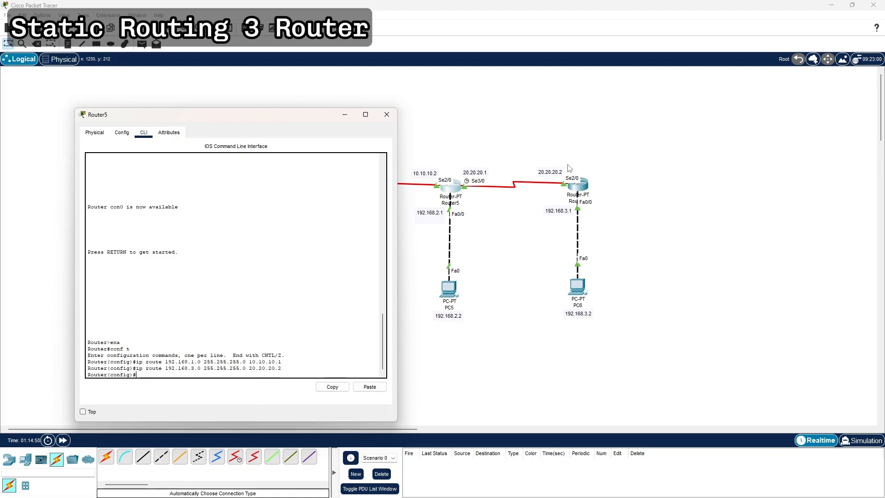
pyautogui.moveTo(259, 119); pyautogui.dragTo(699, 97)
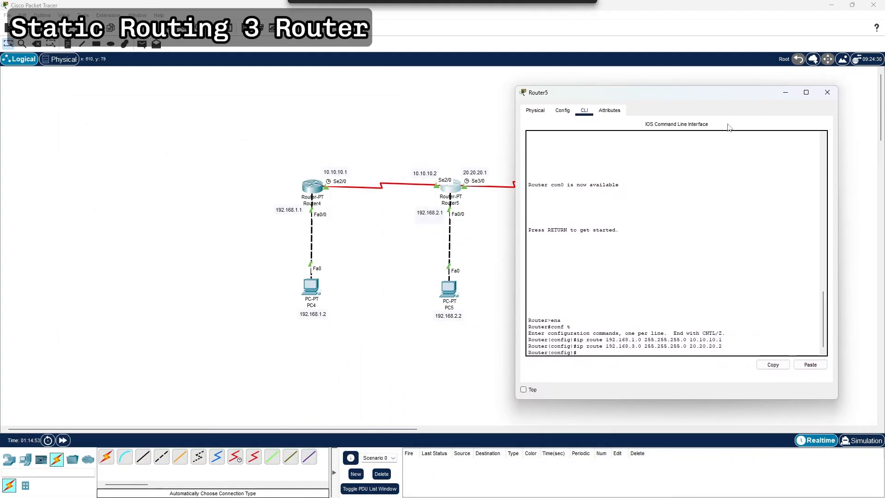
pyautogui.click(828, 93)
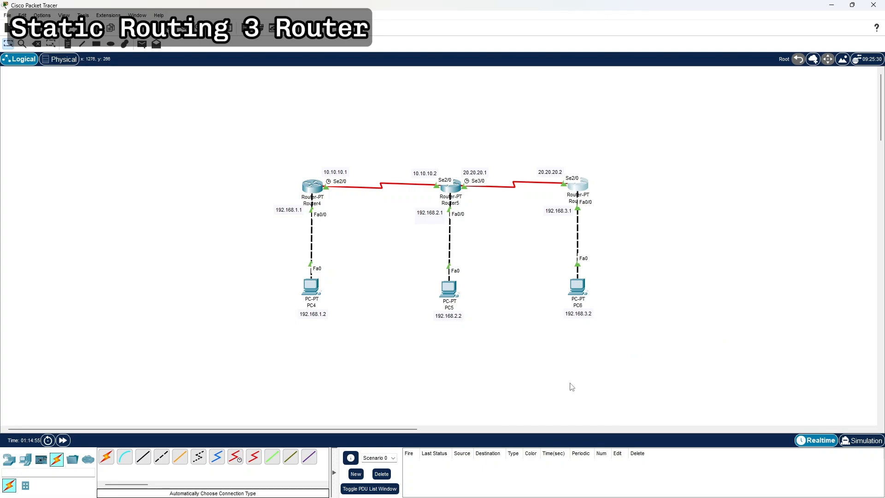
# - Open Router6's command line beside the topology and enter global configuration mode with ena and conf t
pyautogui.click(578, 185)
pyautogui.moveTo(409, 100); pyautogui.dragTo(642, 115)
pyautogui.click(581, 357)
pyautogui.press('Return')
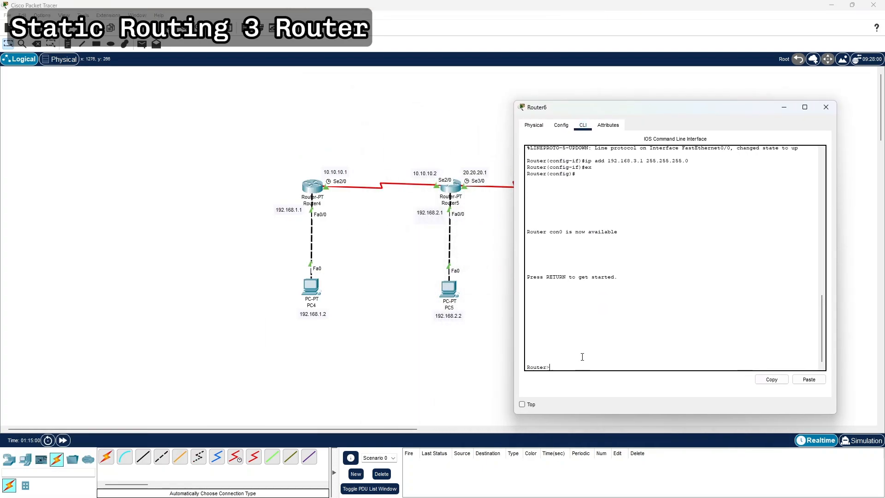
pyautogui.write('ena')
pyautogui.press('Return')
pyautogui.write('cconf')
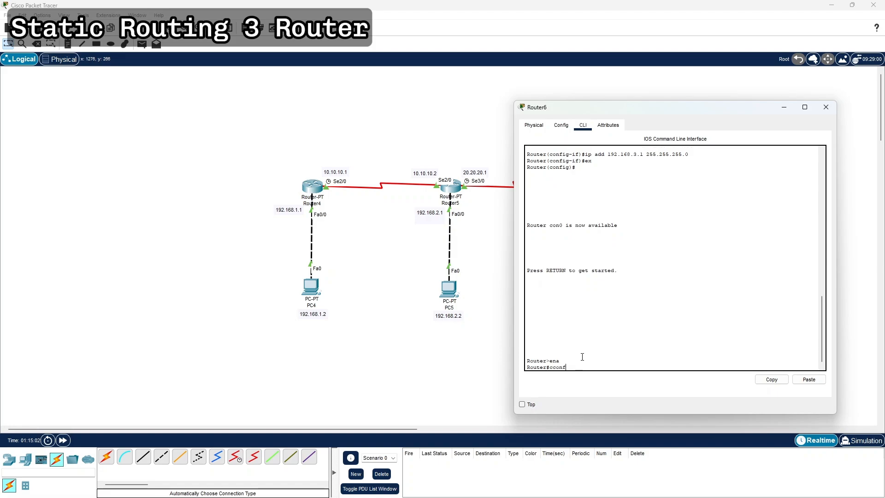
pyautogui.press('BackSpace')
pyautogui.press('BackSpace')
pyautogui.press('BackSpace')
pyautogui.press('BackSpace')
pyautogui.press('BackSpace')
pyautogui.write('conf t')
pyautogui.press('Return')
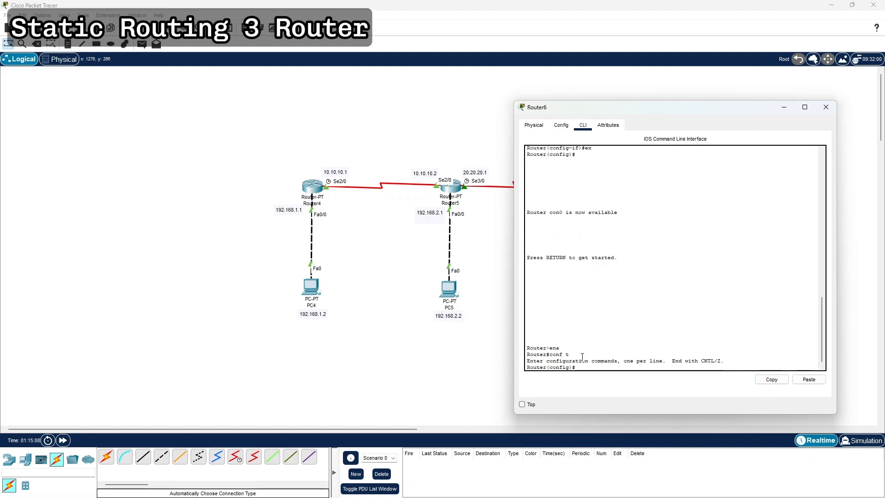
# - On Router6, add a static route to network 192.168.1.0 with mask 255.255.255.0 via next hop 20.20.20.1
pyautogui.write('ip route 192.168.1.0 255.255.')
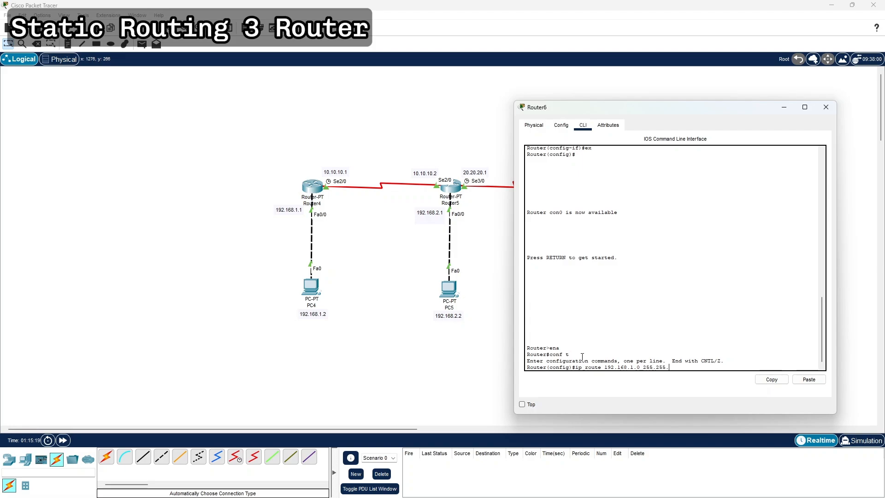
pyautogui.write('255.0')
pyautogui.moveTo(625, 108); pyautogui.dragTo(715, 101)
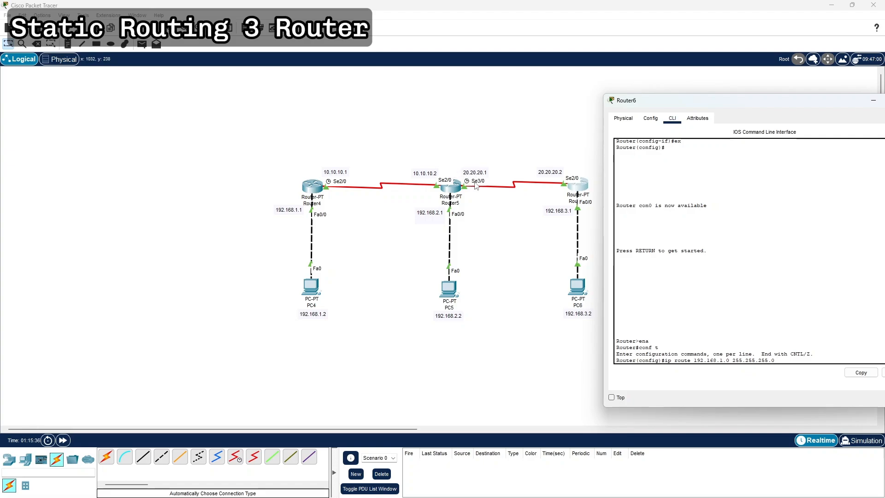
pyautogui.write('20.20.20.1')
pyautogui.press('Return')
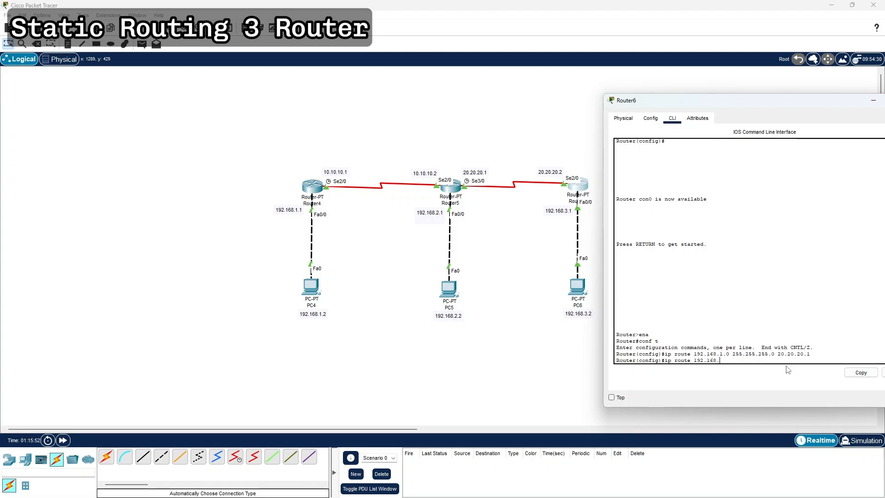
# - On Router6, add a static route to 192.168.2.0 with mask 255.255.255.0 via 20.20.20.1, and close its window
pyautogui.write('0 255.255.255.0 20.20.')
pyautogui.write('20.1')
pyautogui.press('Return')
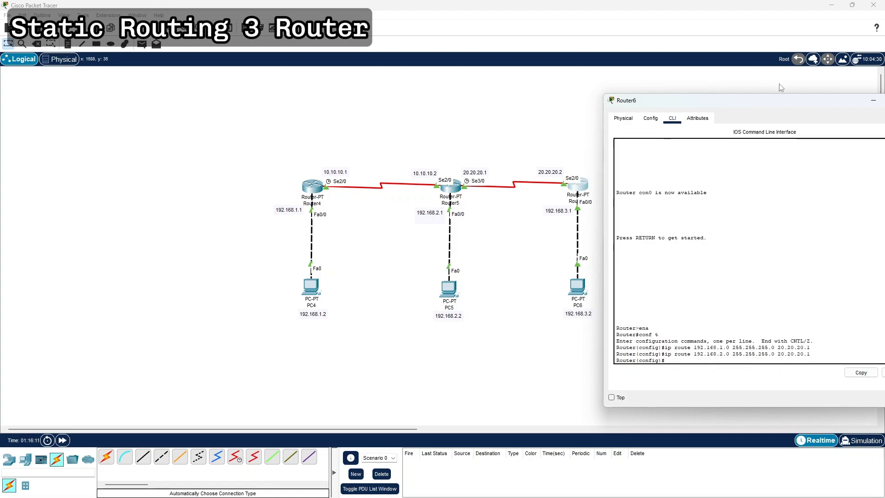
pyautogui.moveTo(781, 106); pyautogui.dragTo(686, 106)
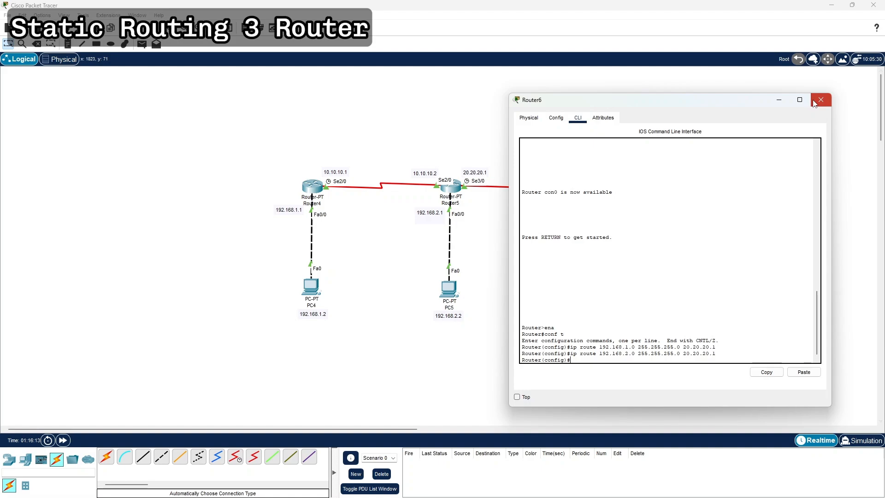
pyautogui.click(814, 102)
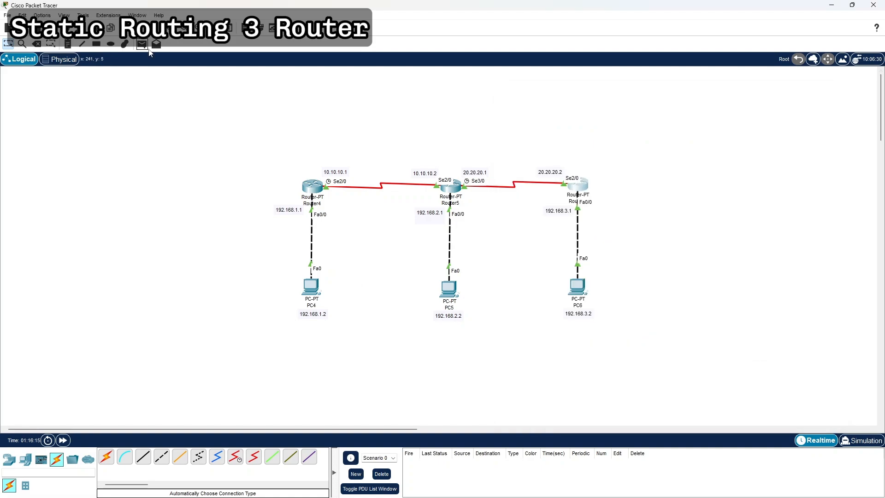
# - Test connectivity by sending simple PDUs from PC4 to PC5 and from PC4 to PC6, and delete the test scenario
pyautogui.click(142, 43)
pyautogui.click(312, 288)
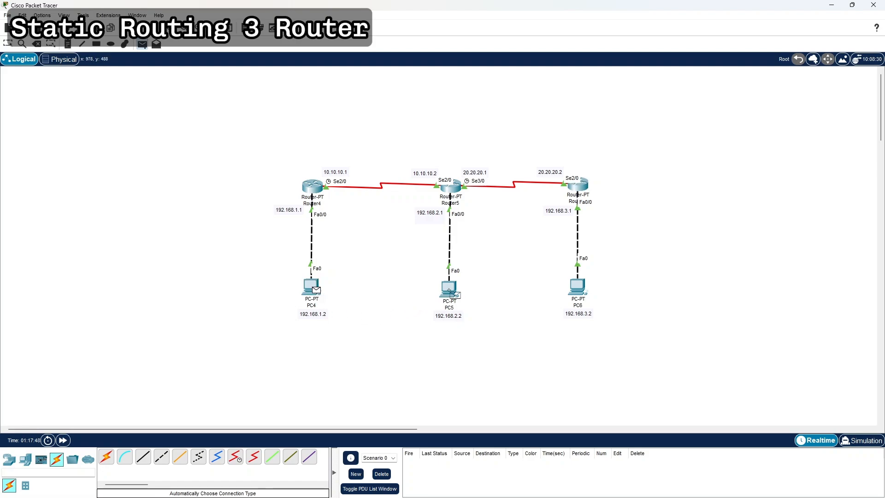
pyautogui.click(448, 289)
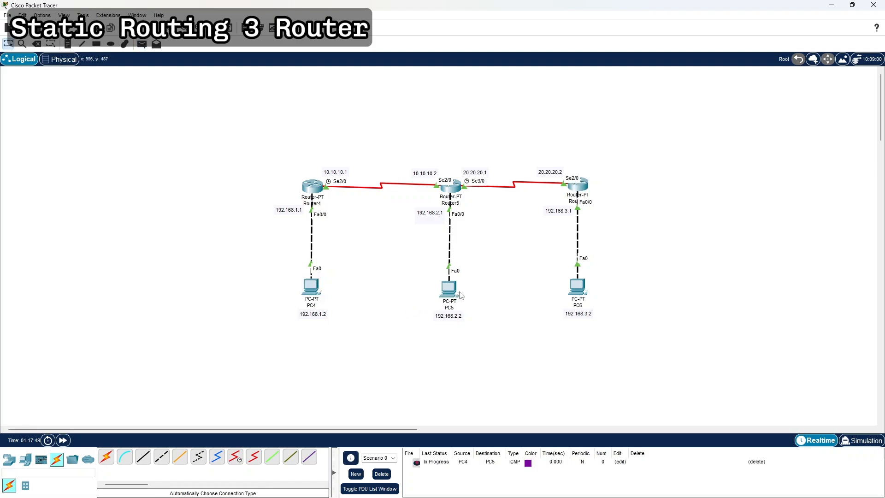
pyautogui.click(142, 44)
pyautogui.click(310, 287)
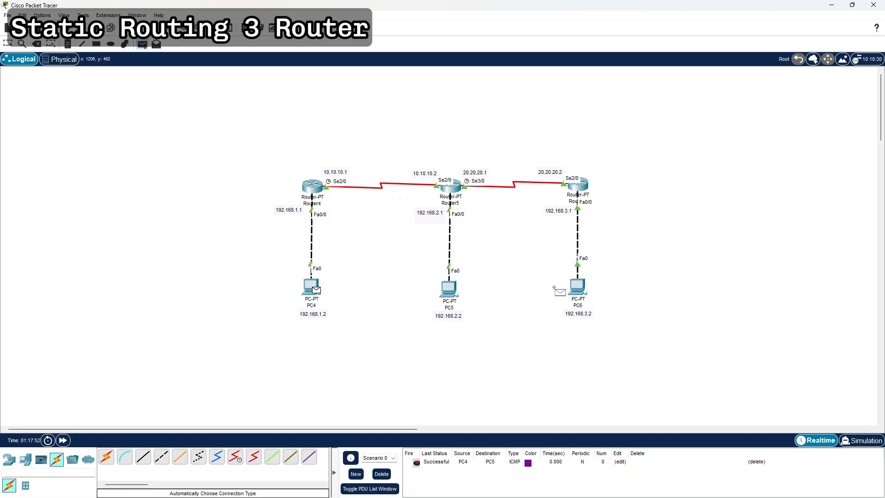
pyautogui.click(577, 288)
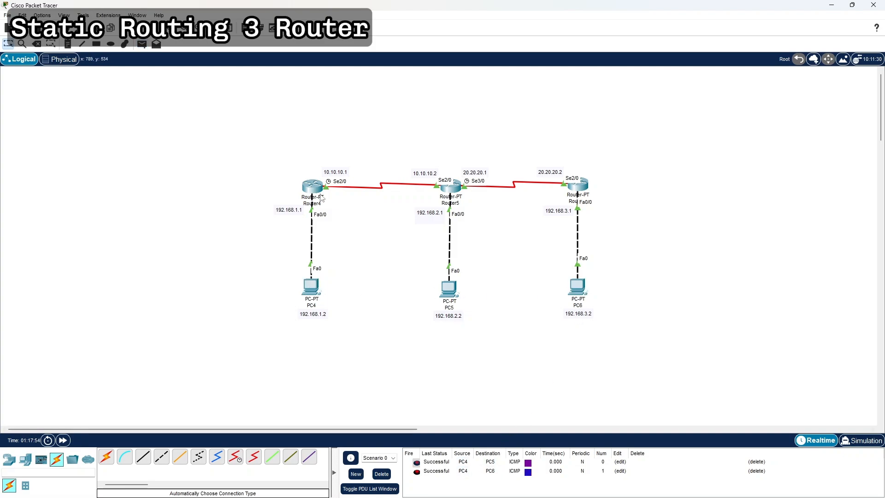
pyautogui.click(380, 474)
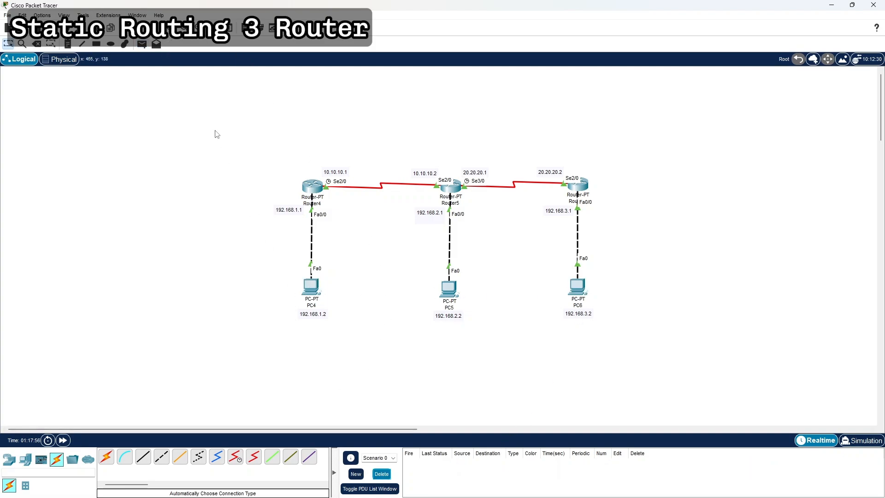
# - Send simple PDUs from PC5 to PC4 and from PC5 to PC6, and clear the test scenario
pyautogui.click(142, 44)
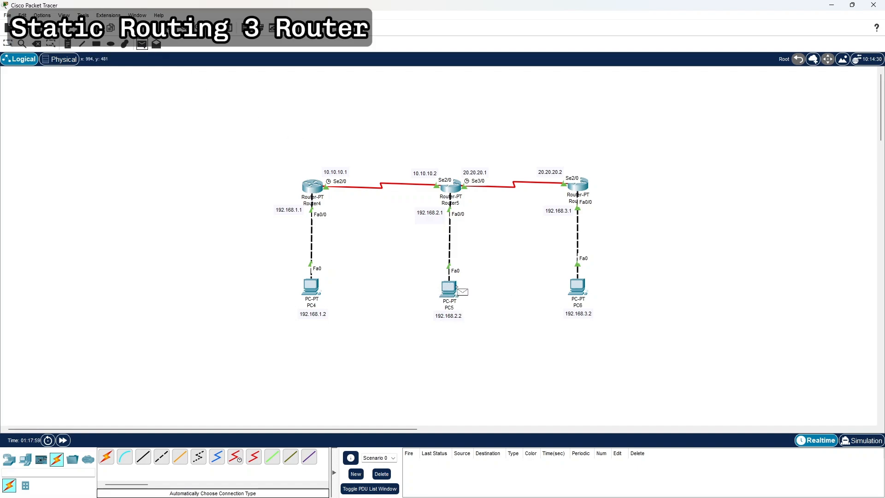
pyautogui.click(449, 287)
pyautogui.click(313, 291)
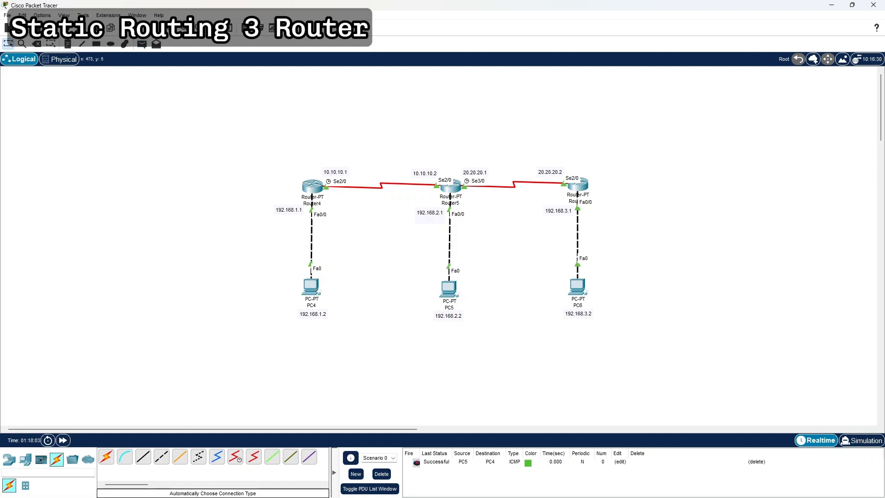
pyautogui.click(142, 44)
pyautogui.click(442, 283)
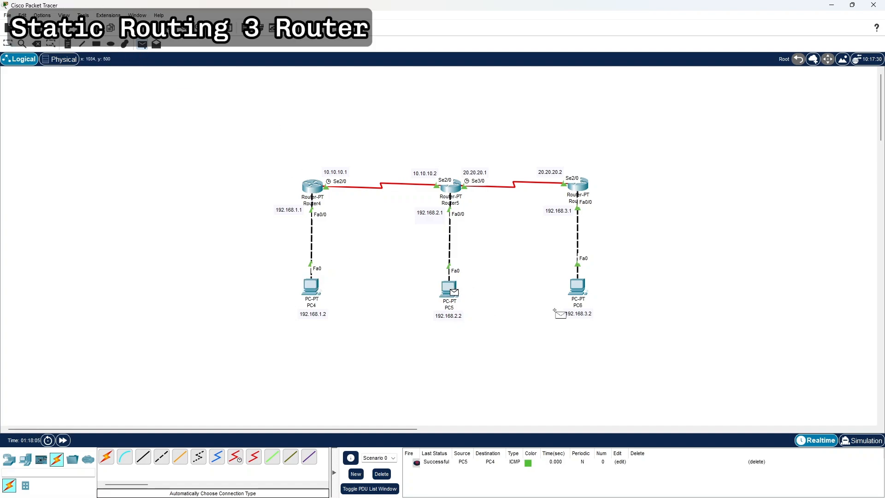
pyautogui.click(579, 287)
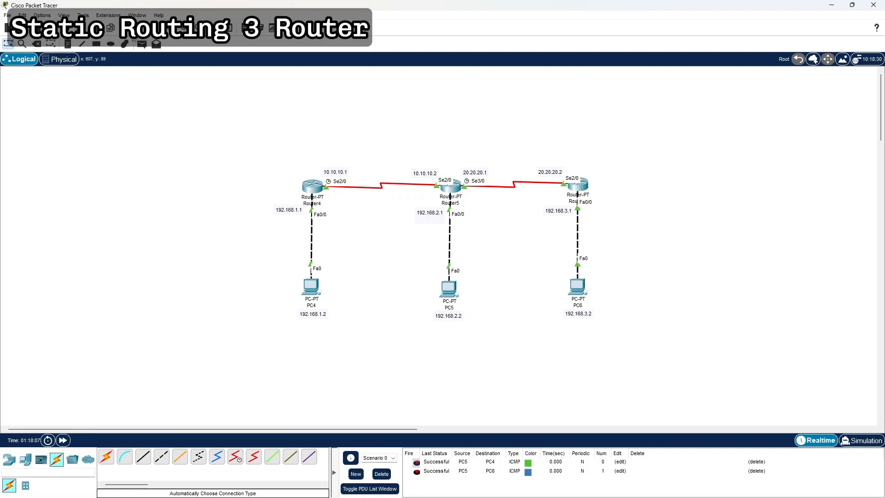
pyautogui.click(381, 474)
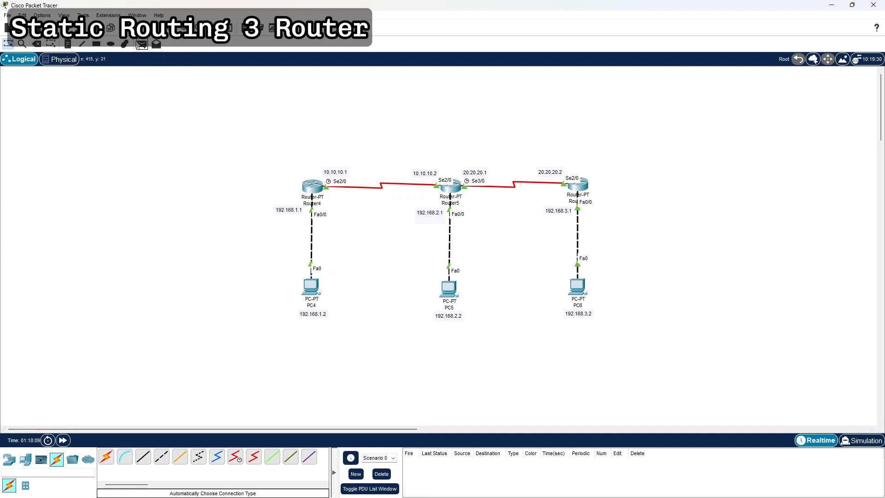
# - Send simple PDUs from PC6 to PC4 and from PC6 to PC5, and clear the test scenario
pyautogui.click(138, 45)
pyautogui.click(577, 287)
pyautogui.click(322, 301)
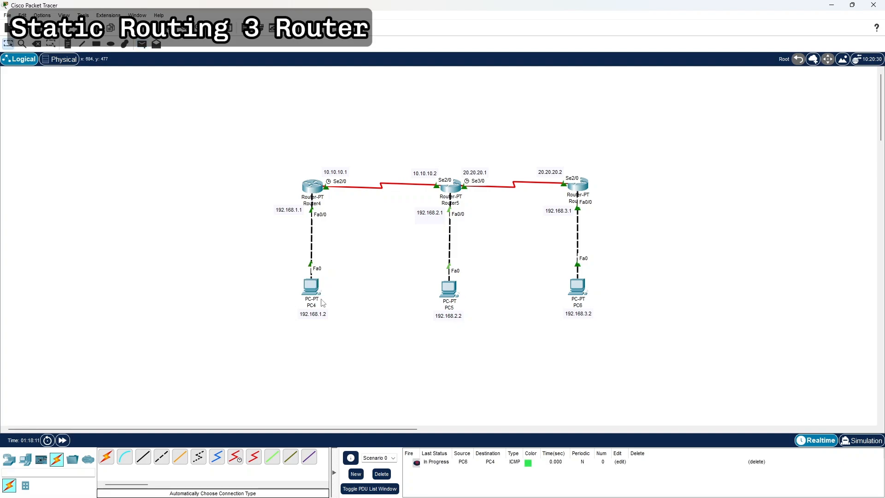
pyautogui.click(142, 45)
pyautogui.click(576, 286)
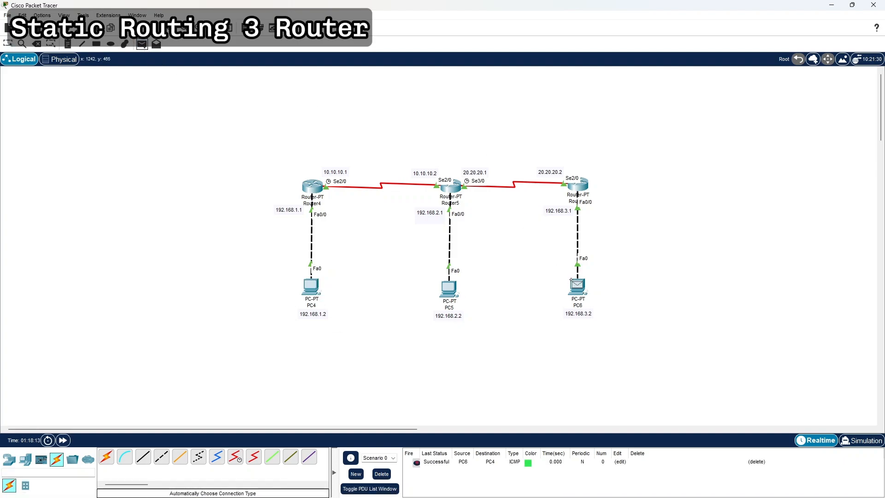
pyautogui.click(450, 289)
pyautogui.click(382, 472)
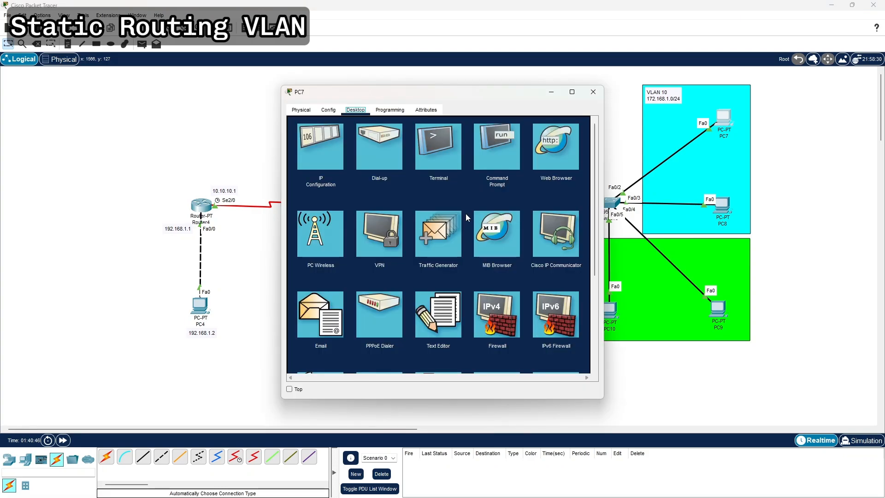
# - Configure PC7 with static IPv4 address 172.168.1.2, subnet mask 255.255.255.0 and default gateway 172.168.1.1
pyautogui.click(375, 145)
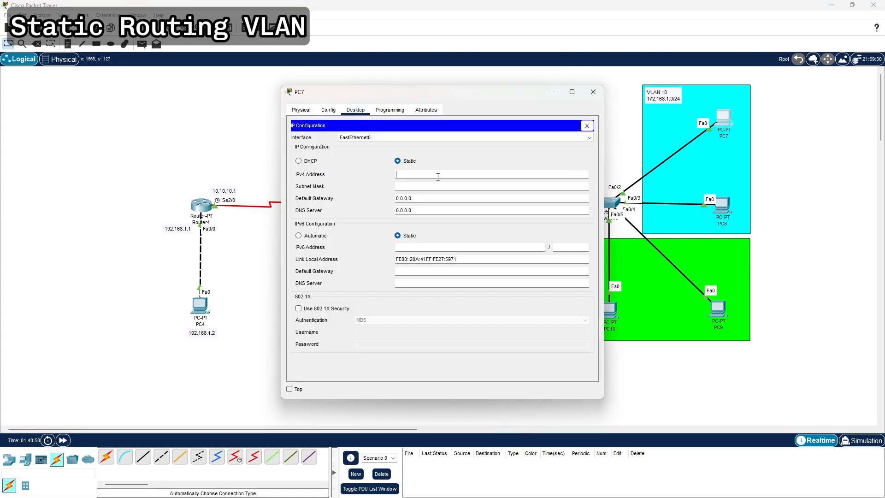
pyautogui.write('172.168.1.2')
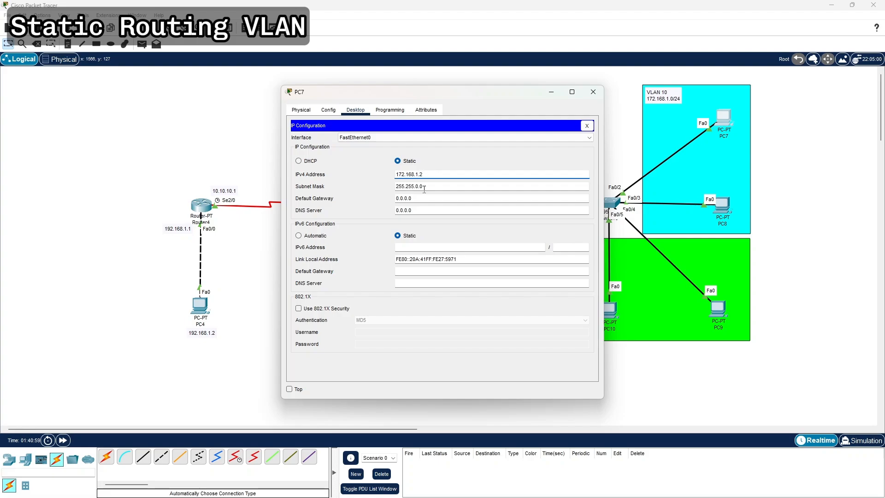
pyautogui.doubleClick(423, 187)
pyautogui.click(430, 184)
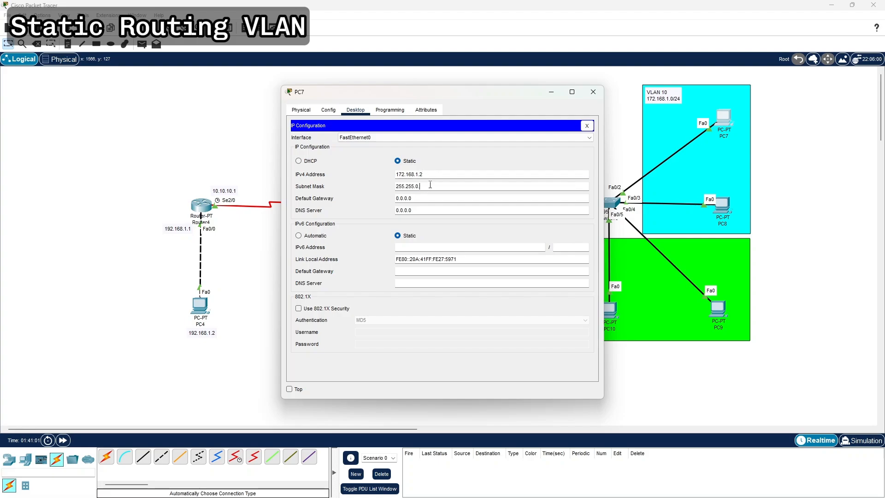
pyautogui.press('BackSpace')
pyautogui.press('BackSpace')
pyautogui.moveTo(396, 198); pyautogui.dragTo(423, 197)
pyautogui.write('172.1')
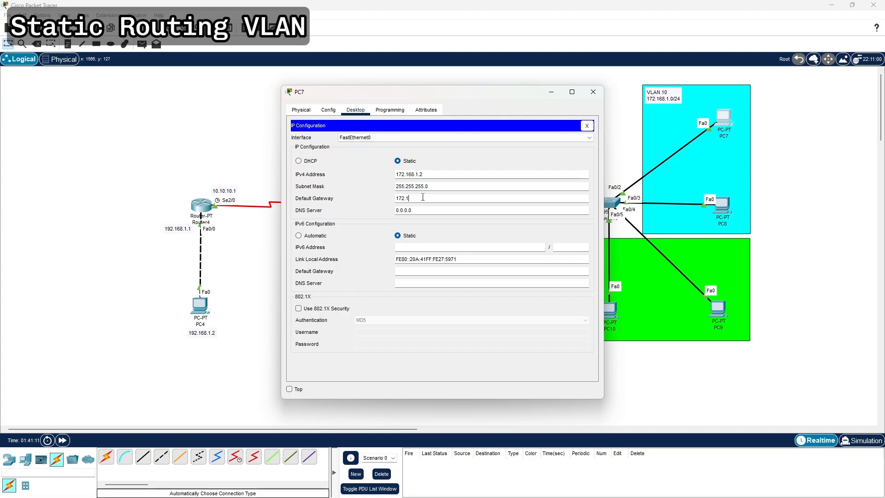
pyautogui.write('68.1.1')
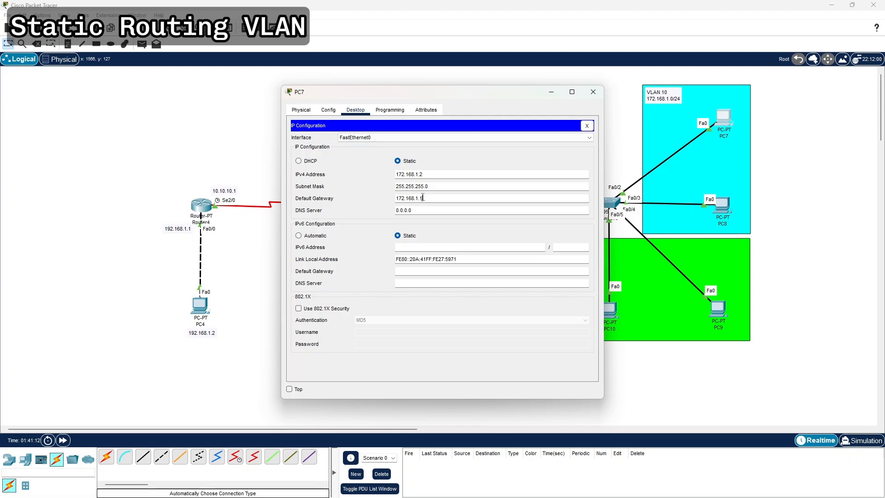
# - Give PC8 the static IPv4 address 172.168.1.3 with subnet mask 255.255.255.0
pyautogui.hotkey('ctrl', 'a')
pyautogui.hotkey('ctrl', 'c')
pyautogui.click(593, 92)
pyautogui.click(722, 206)
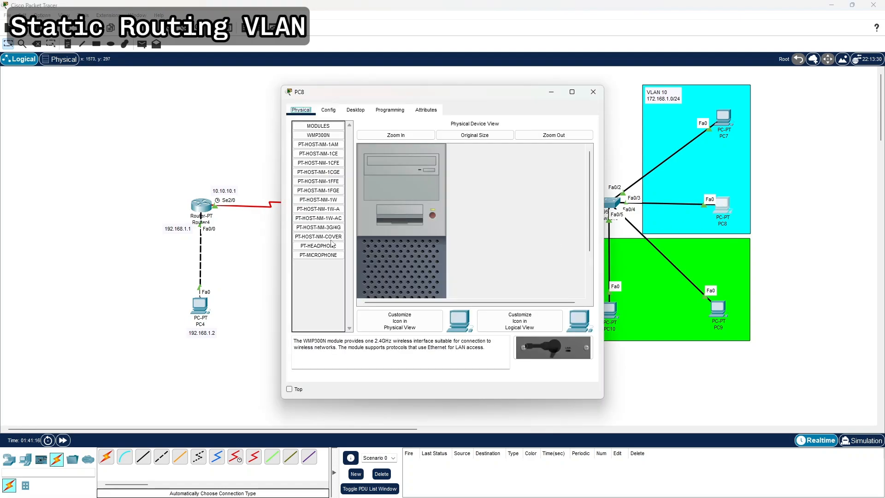
pyautogui.click(356, 110)
pyautogui.click(401, 161)
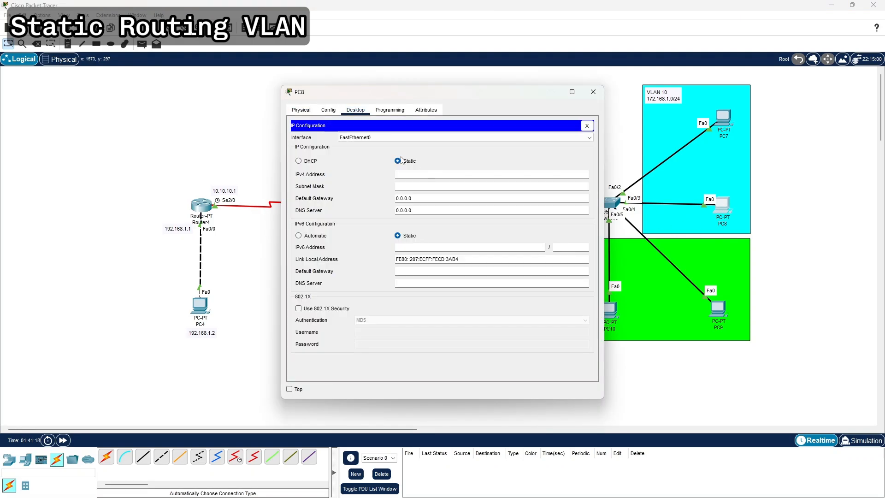
pyautogui.click(414, 174)
pyautogui.hotkey('ctrl', 'v')
pyautogui.click(425, 184)
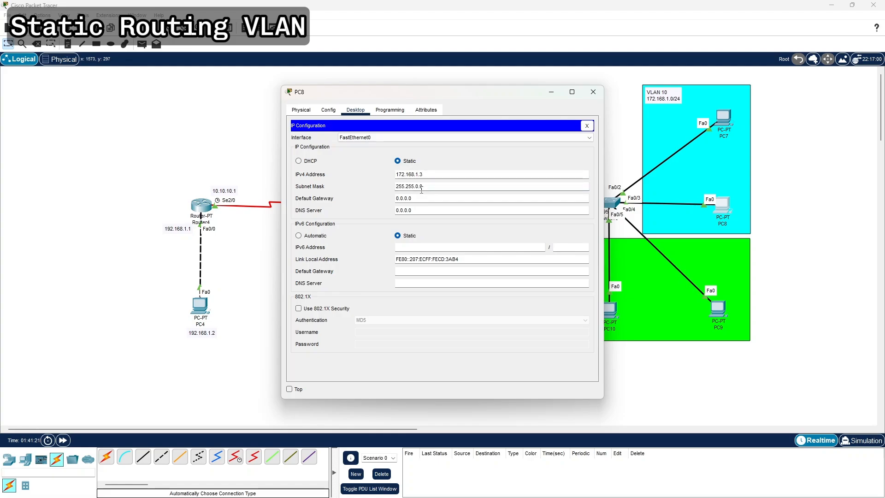
pyautogui.moveTo(425, 186); pyautogui.dragTo(414, 186)
pyautogui.write('255.')
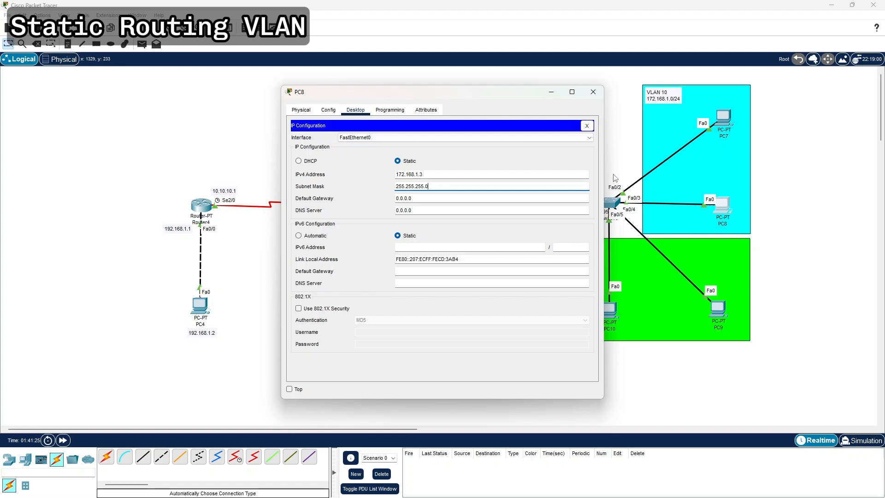
pyautogui.write('0')
# - Set PC8's default gateway to 172.168.1.1 and close its configuration window
pyautogui.click(475, 195)
pyautogui.press('BackSpace')
pyautogui.write('172.168.1.1')
pyautogui.press('Return')
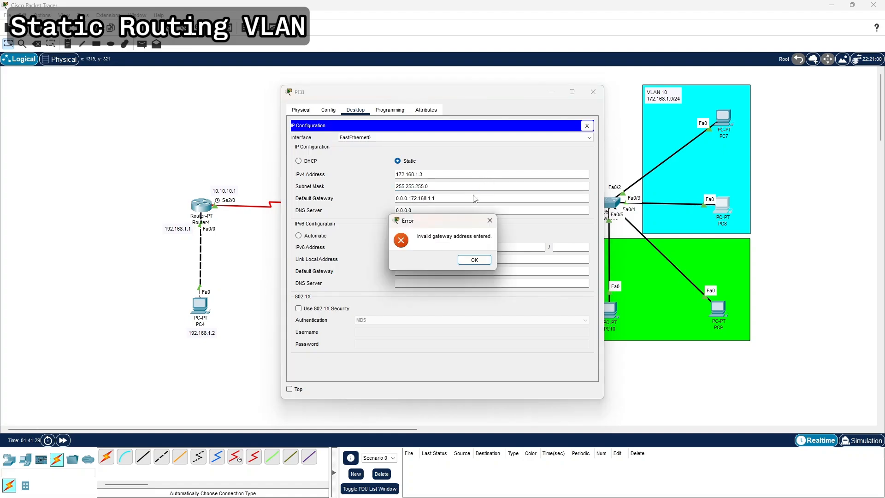
pyautogui.click(474, 260)
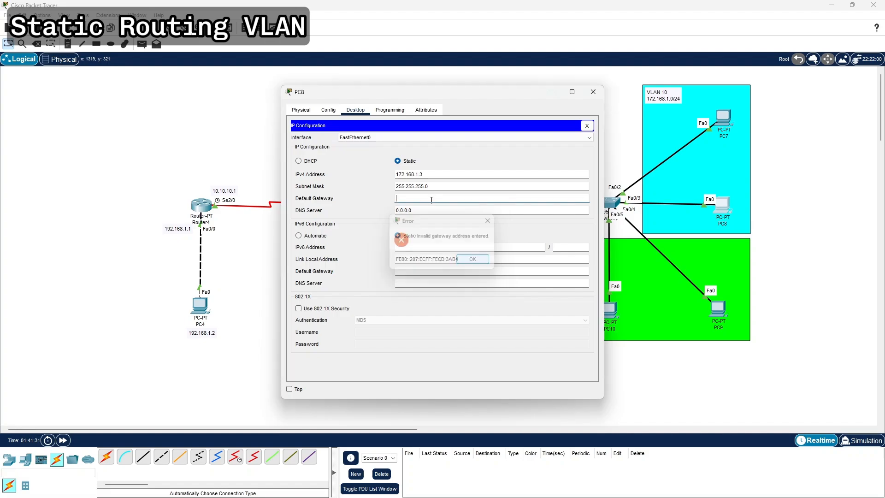
pyautogui.click(422, 199)
pyautogui.hotkey('ctrl', 'v')
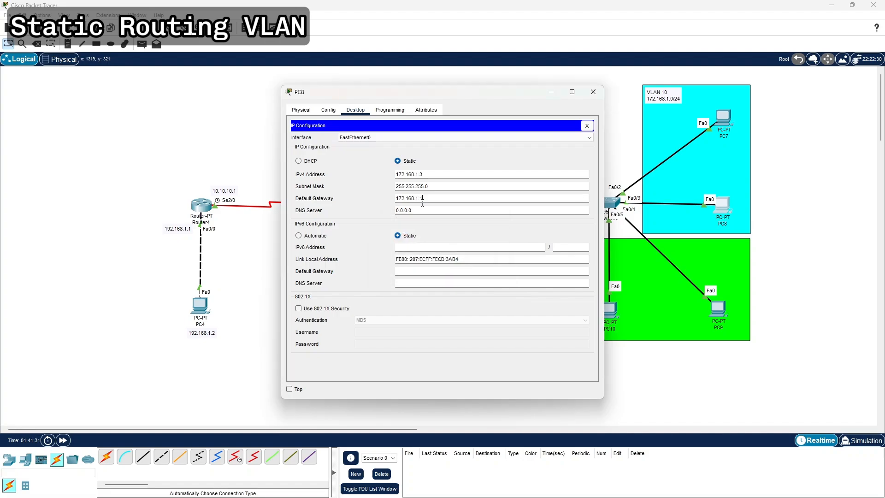
pyautogui.click(593, 92)
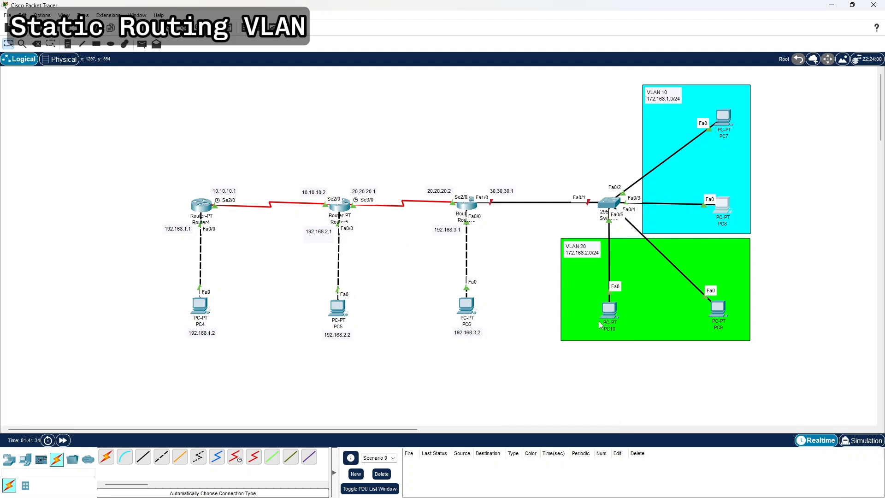
# - Configure PC9 with static IPv4 address 172.168.2.2, subnet mask 255.255.255.0 and default gateway 172.168.2.1
pyautogui.click(716, 309)
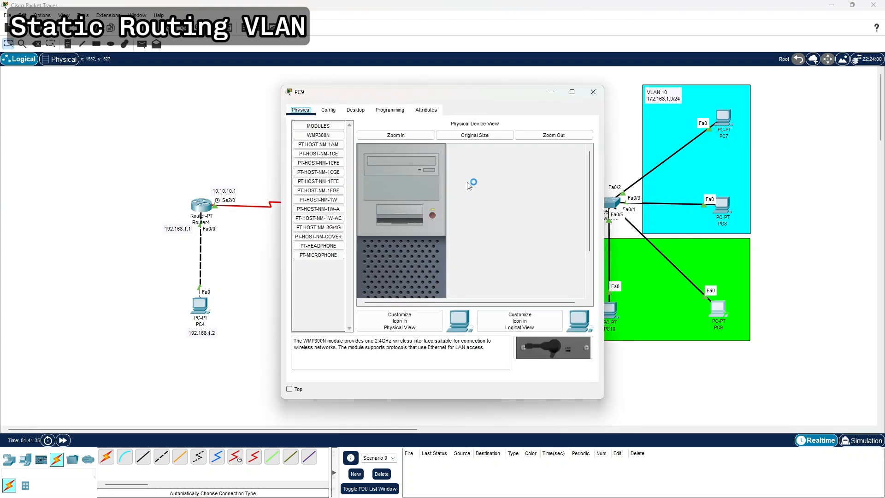
pyautogui.click(356, 110)
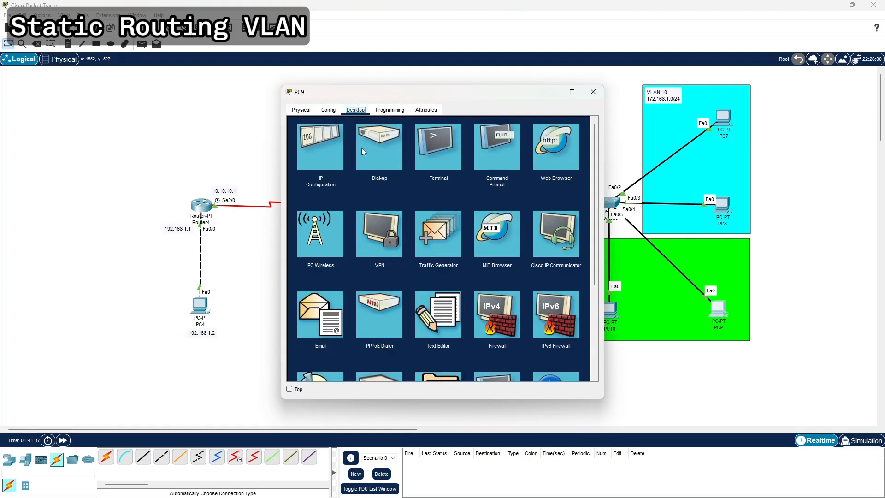
pyautogui.click(318, 148)
pyautogui.click(420, 169)
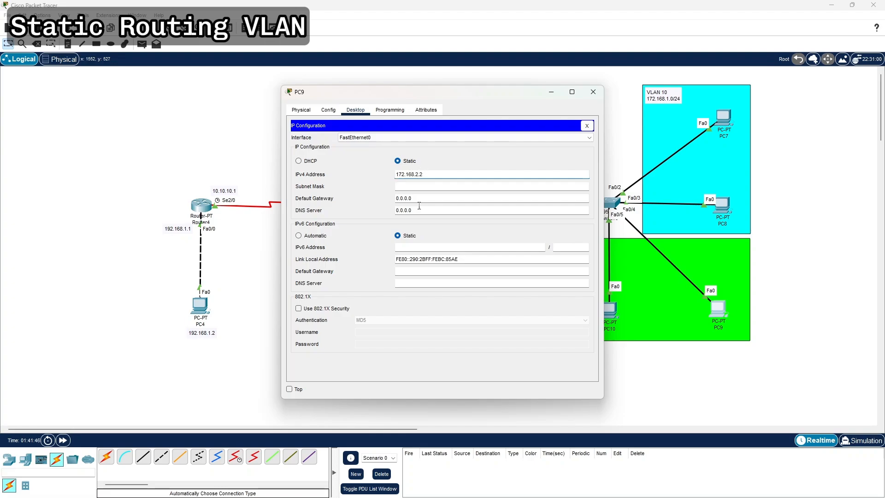
pyautogui.click(436, 187)
pyautogui.moveTo(436, 189); pyautogui.dragTo(417, 189)
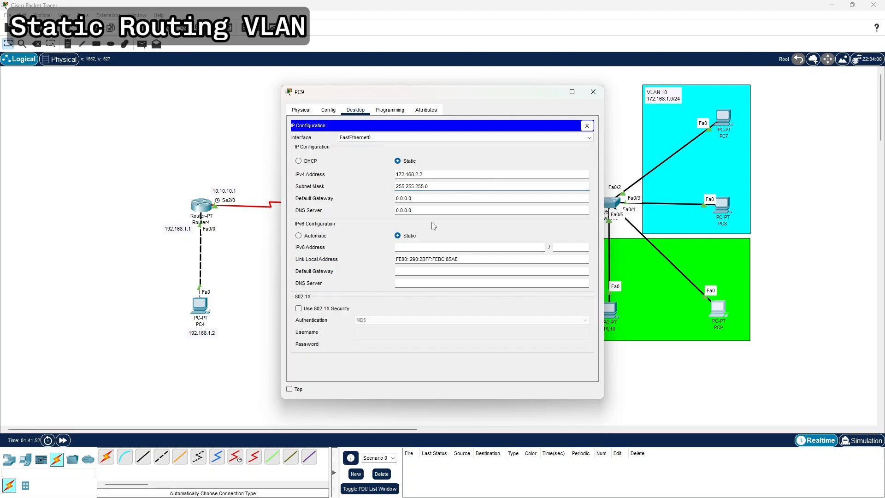
pyautogui.doubleClick(433, 201)
pyautogui.write('172.168.1.1')
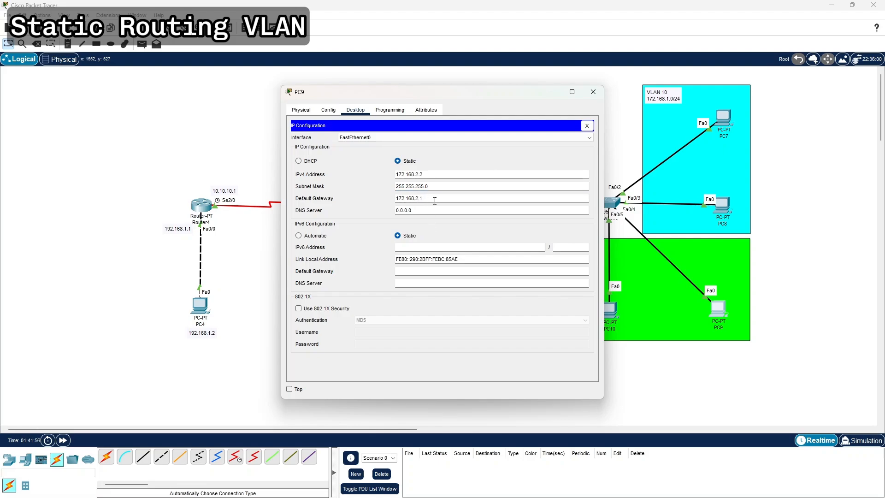
pyautogui.click(593, 91)
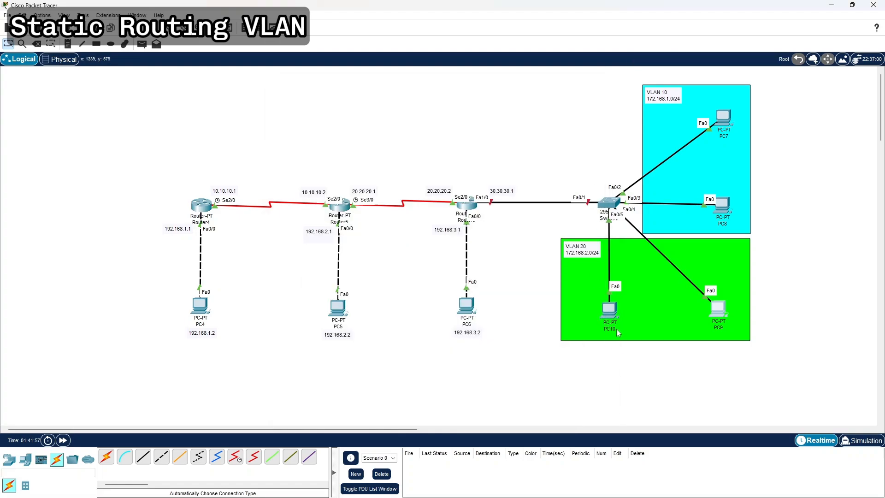
# - Give PC10 the static IPv4 address 172.168.2.3 with subnet mask 255.255.255.0
pyautogui.click(609, 308)
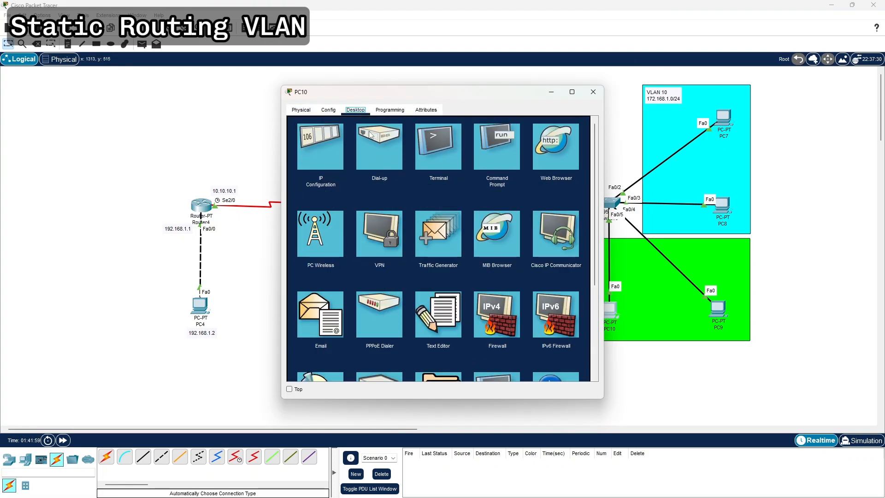
pyautogui.click(338, 150)
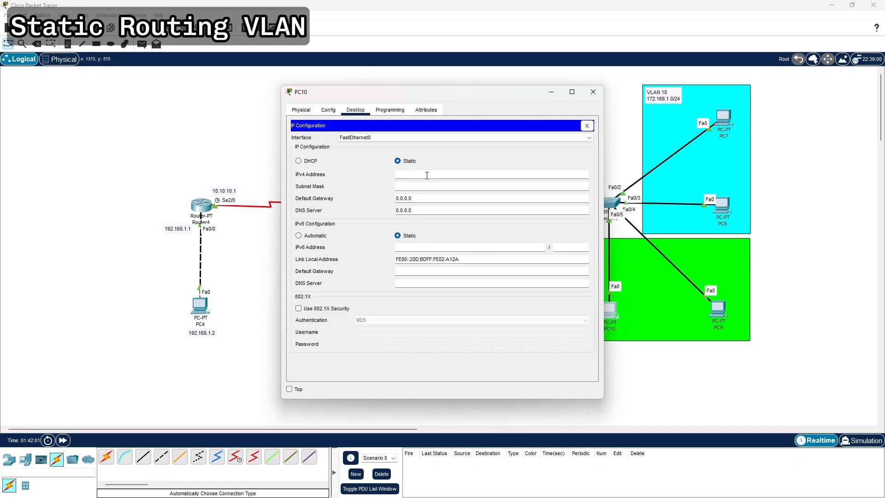
pyautogui.click(426, 176)
pyautogui.write('172.168.1.13')
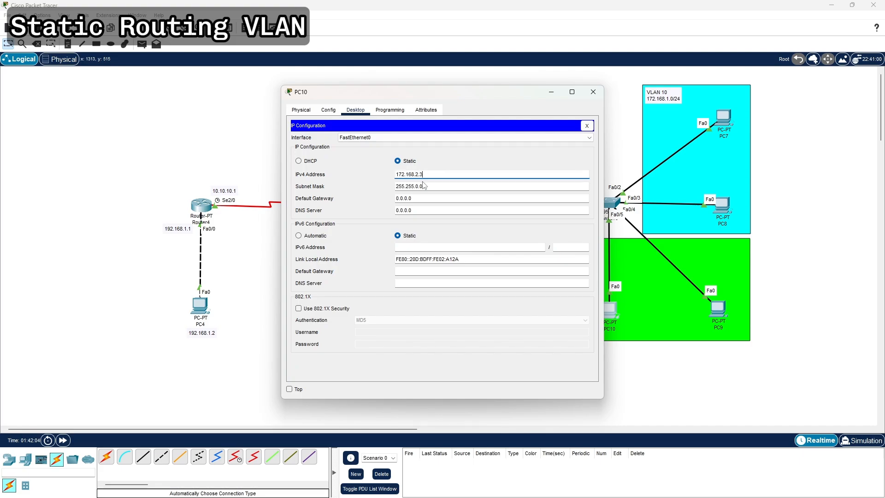
pyautogui.doubleClick(425, 186)
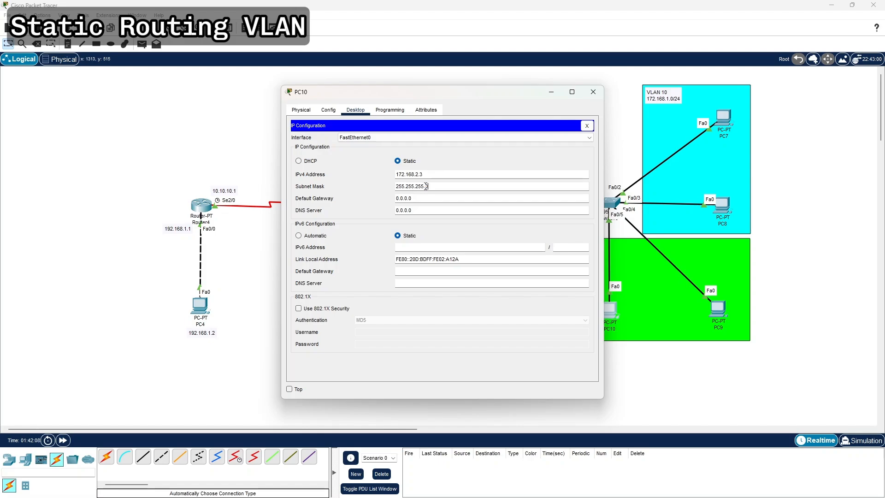
pyautogui.write('255.0')
# - Set PC10's default gateway to 172.168.2.1 and close its configuration window
pyautogui.tripleClick(410, 197)
pyautogui.write('172.168.2.3')
pyautogui.press('BackSpace')
pyautogui.press('BackSpace')
pyautogui.press('BackSpace')
pyautogui.write('172.1')
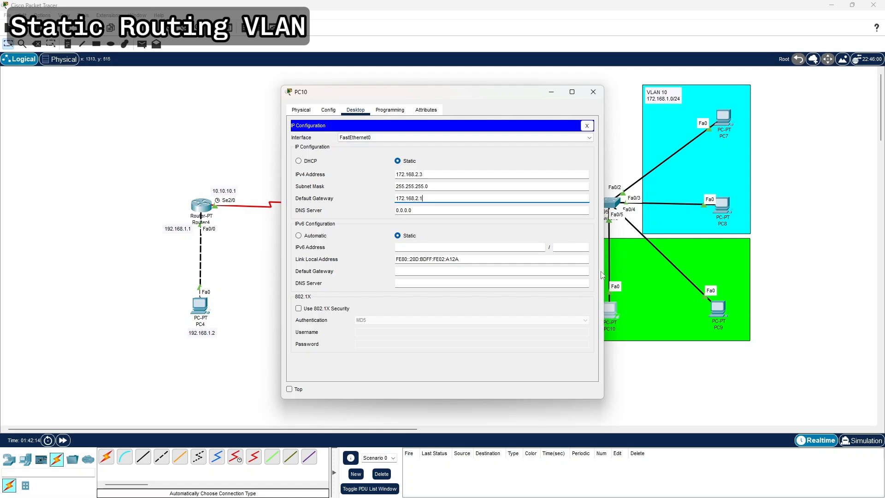
pyautogui.click(594, 96)
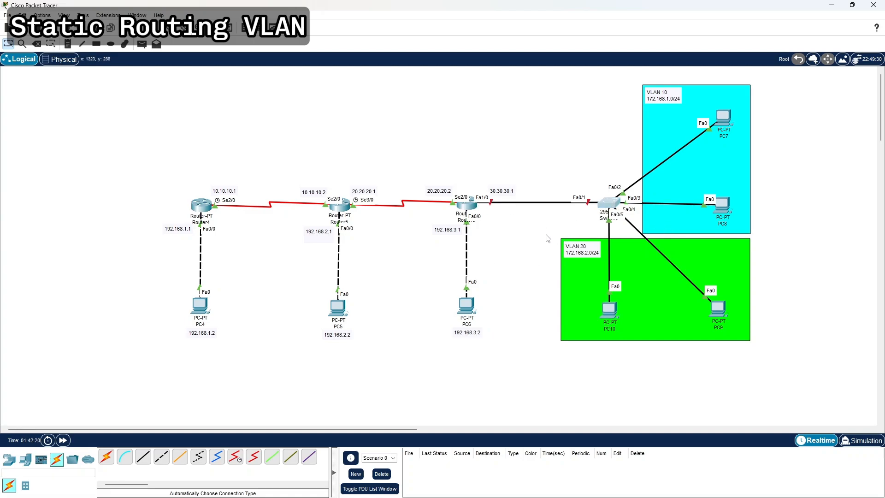
# - Open Switch0's command line and enter global configuration mode with "ena" and "conf t"
pyautogui.click(608, 203)
pyautogui.click(351, 109)
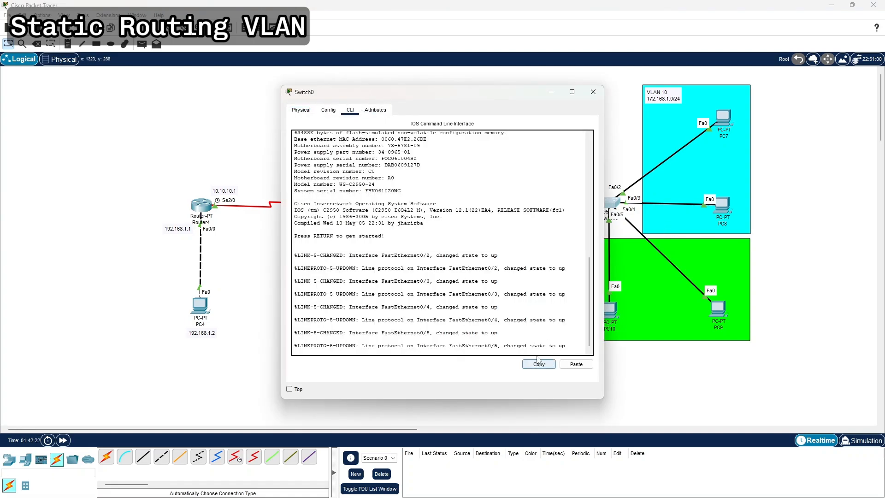
pyautogui.press('Return')
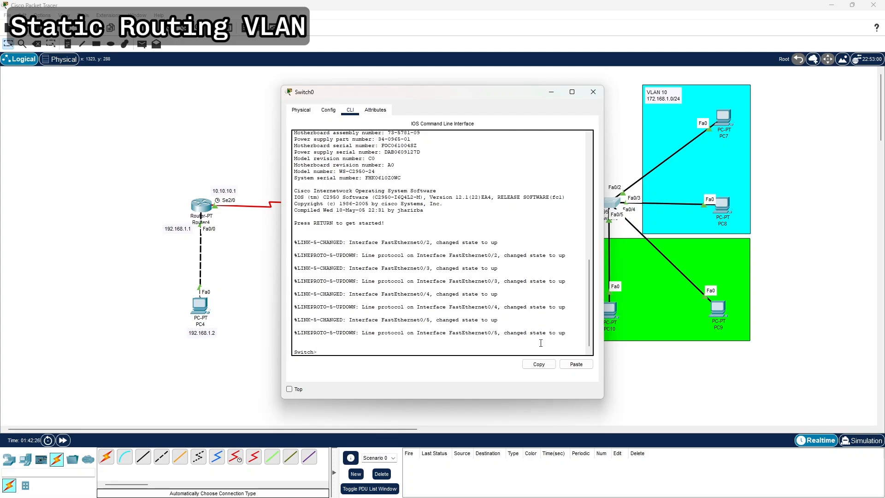
pyautogui.write('ena')
pyautogui.press('Return')
pyautogui.write('conf')
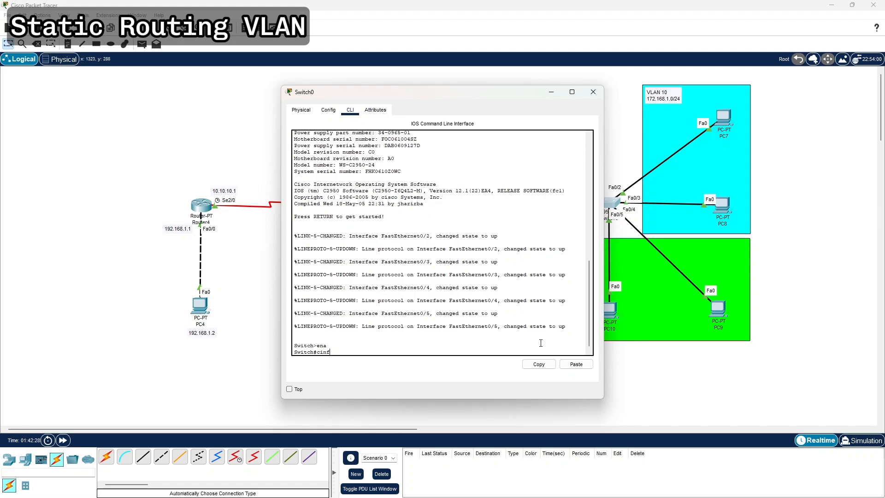
pyautogui.press('BackSpace')
pyautogui.press('BackSpace')
pyautogui.press('BackSpace')
pyautogui.press('BackSpace')
pyautogui.write('conf t')
pyautogui.press('Return')
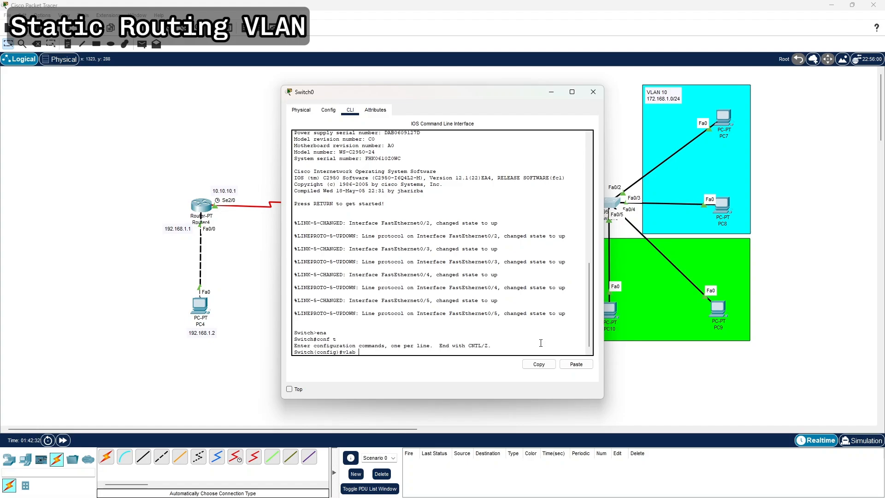
# - Create VLAN 10 on Switch0 without naming it, and return to global configuration mode
pyautogui.press('BackSpace')
pyautogui.write('n 10')
pyautogui.press('Return')
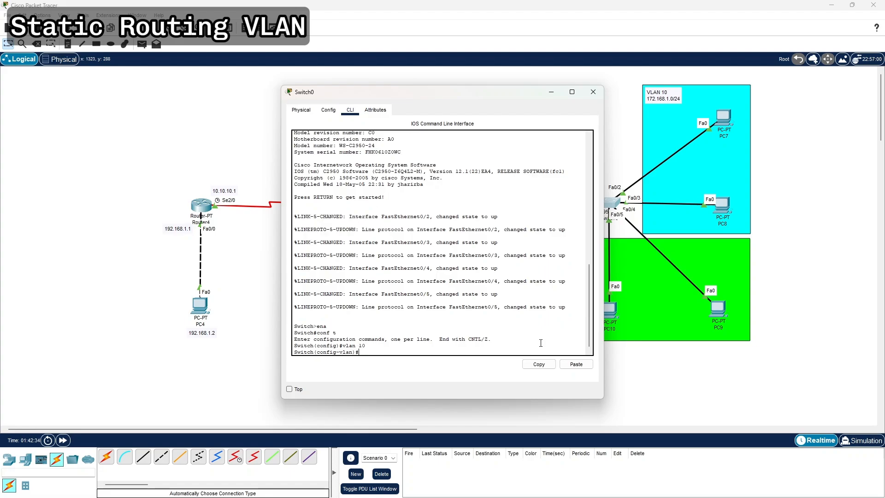
pyautogui.write('name')
pyautogui.press('BackSpace')
pyautogui.press('BackSpace')
pyautogui.press('BackSpace')
pyautogui.press('BackSpace')
pyautogui.press('BackSpace')
pyautogui.write('ex')
pyautogui.press('Return')
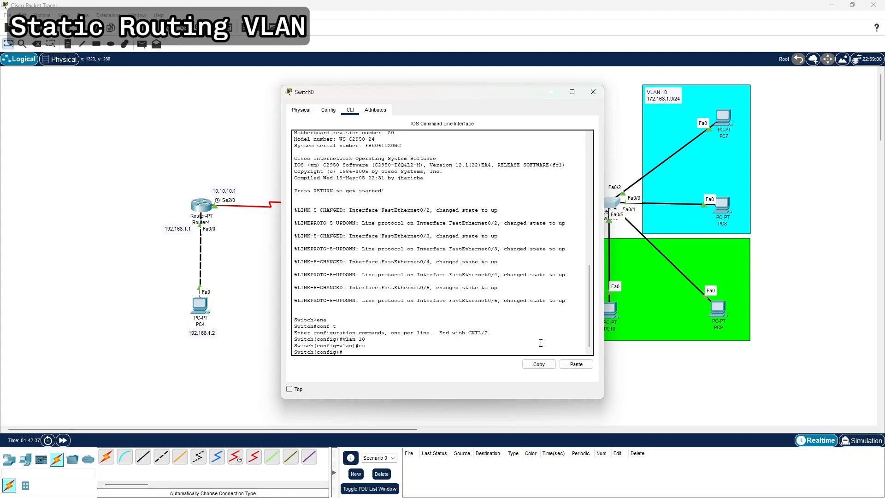
# - Create VLAN 20 on Switch0 and return to global configuration mode
pyautogui.write('vlan 20')
pyautogui.press('Return')
pyautogui.write('e')
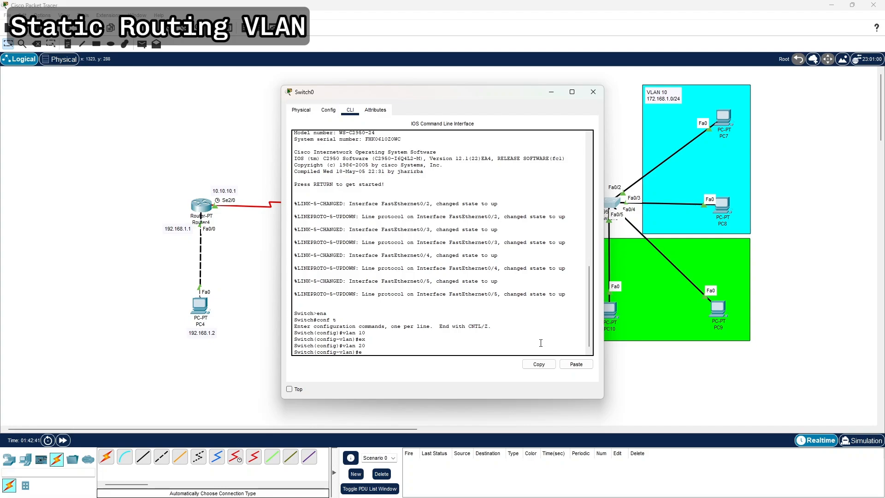
pyautogui.write('x')
pyautogui.press('Return')
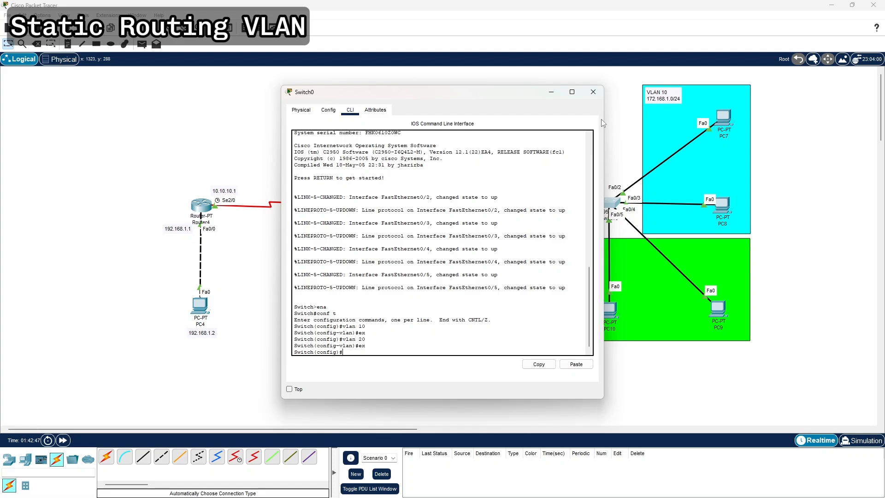
# - Put Switch0's port range Fa0/2-3 into access mode with "int ra fa0/2-3" and "sw mo acc"
pyautogui.moveTo(514, 90); pyautogui.dragTo(461, 87)
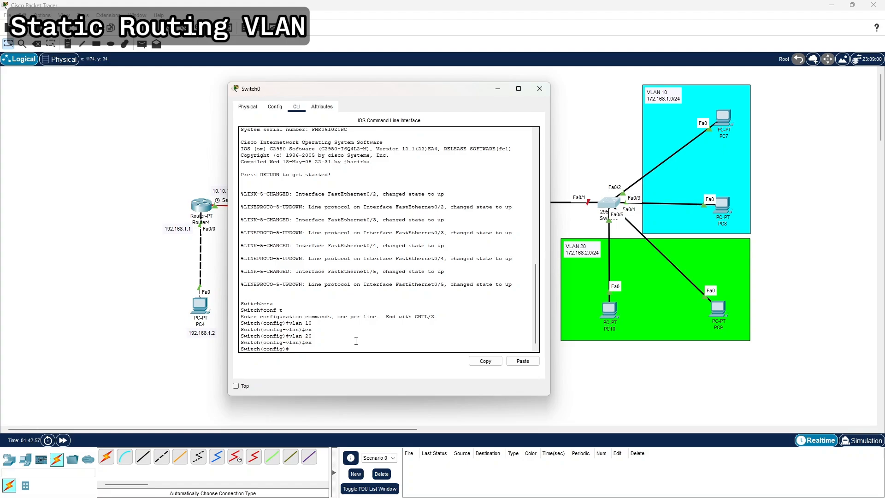
pyautogui.write('int fa0/')
pyautogui.press('BackSpace')
pyautogui.press('BackSpace')
pyautogui.press('BackSpace')
pyautogui.press('BackSpace')
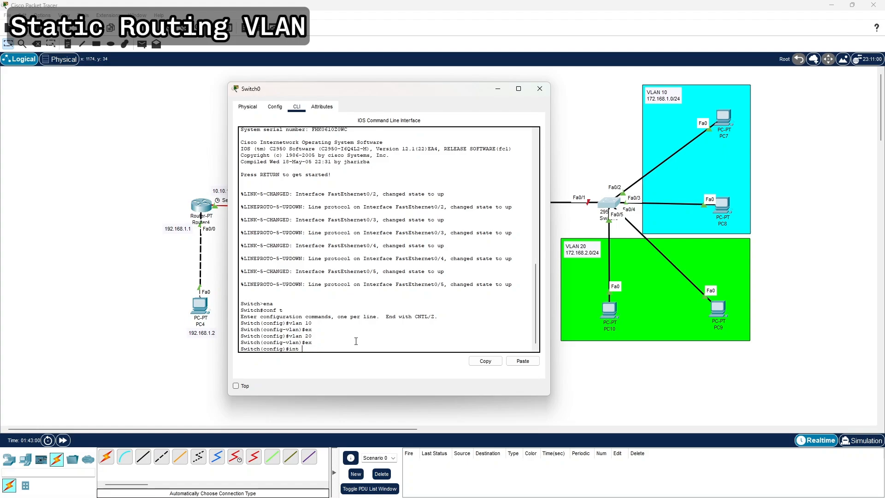
pyautogui.write('ra fa02')
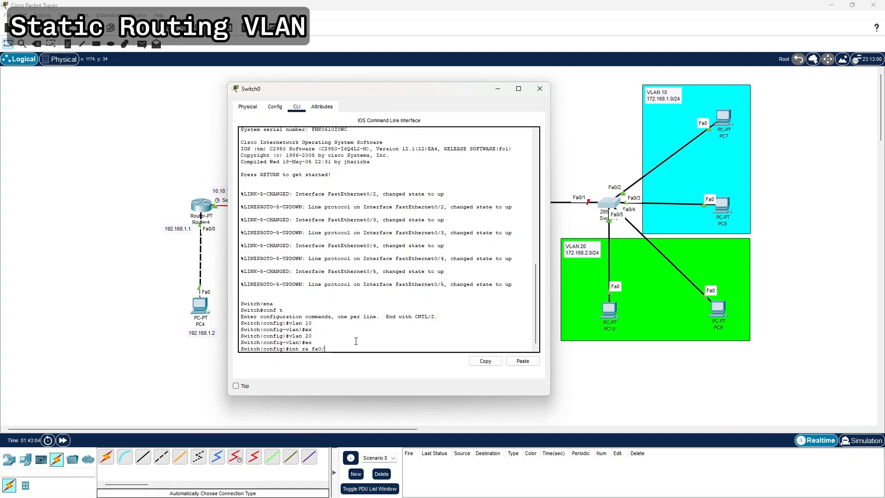
pyautogui.write('2-3')
pyautogui.press('Return')
pyautogui.write('sw ')
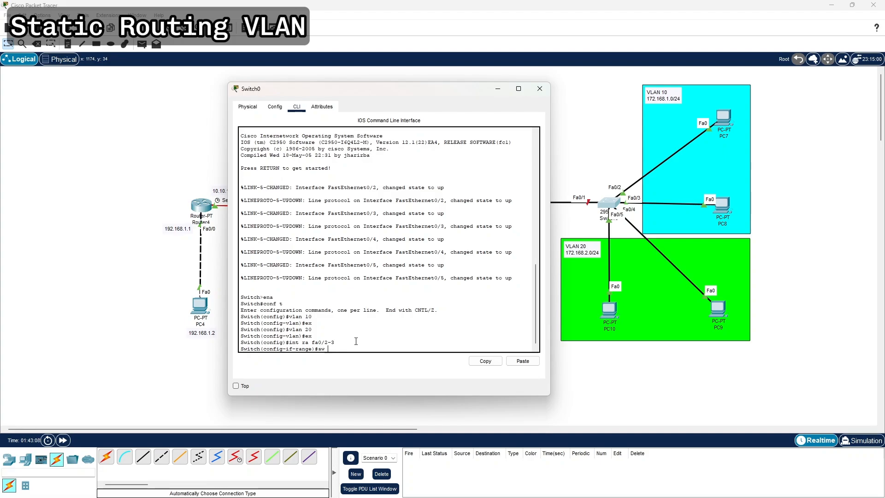
pyautogui.write('mo acc')
pyautogui.press('Return')
# - Assign the Fa0/2-3 port range to VLAN 10 with "sw acc vlan 10" and leave the interface range configuration
pyautogui.write('sw acc v')
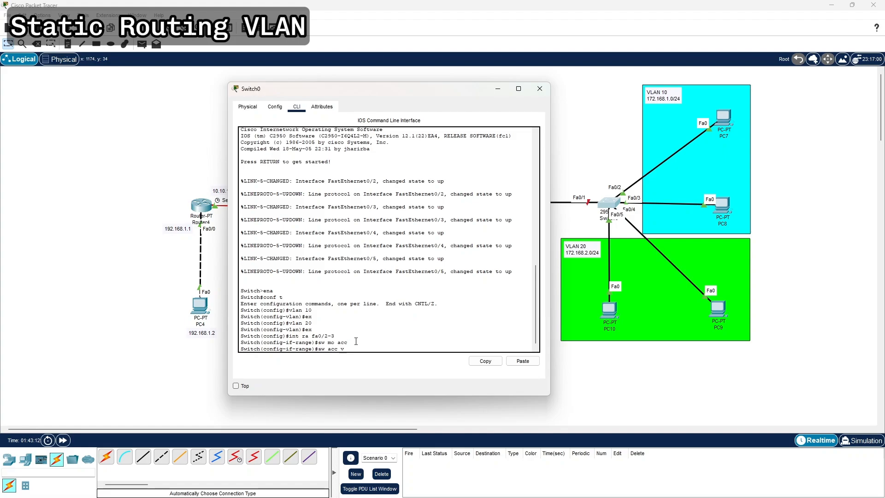
pyautogui.write('lan 200')
pyautogui.press('Return')
pyautogui.write('ex')
pyautogui.press('Return')
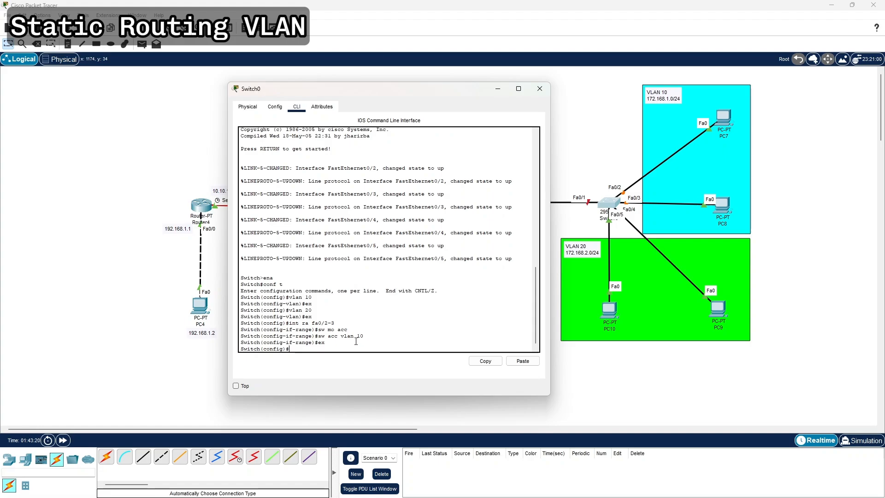
# - Put Switch0's port range Fa0/4-5 into access mode with "int ra fa0/4-5" and "sw mo acc"
pyautogui.write('sw acc vlan 10')
pyautogui.press('Up')
pyautogui.press('Up')
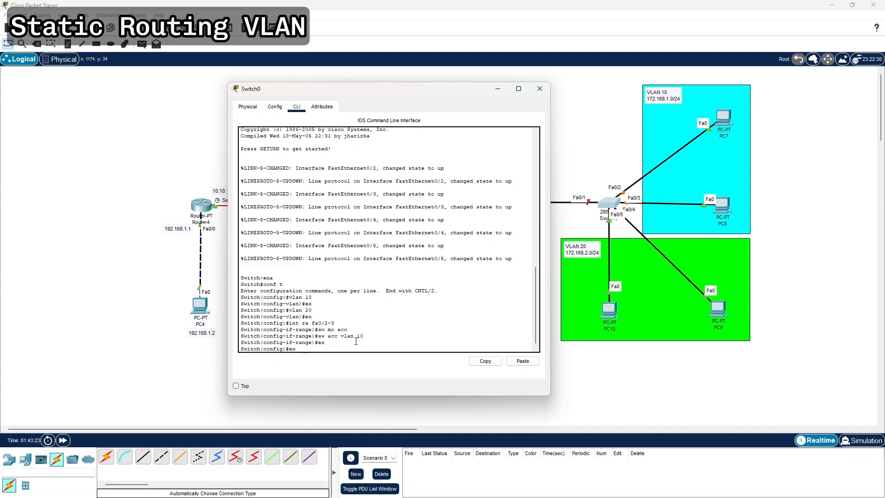
pyautogui.press('BackSpace')
pyautogui.press('BackSpace')
pyautogui.press('BackSpace')
pyautogui.write('4-5')
pyautogui.press('Return')
pyautogui.write('sw ')
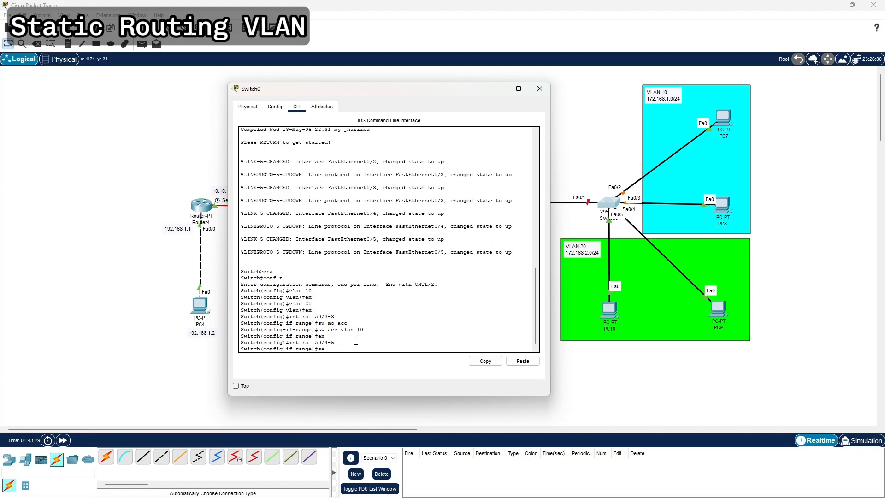
pyautogui.write('mo acc')
pyautogui.press('Return')
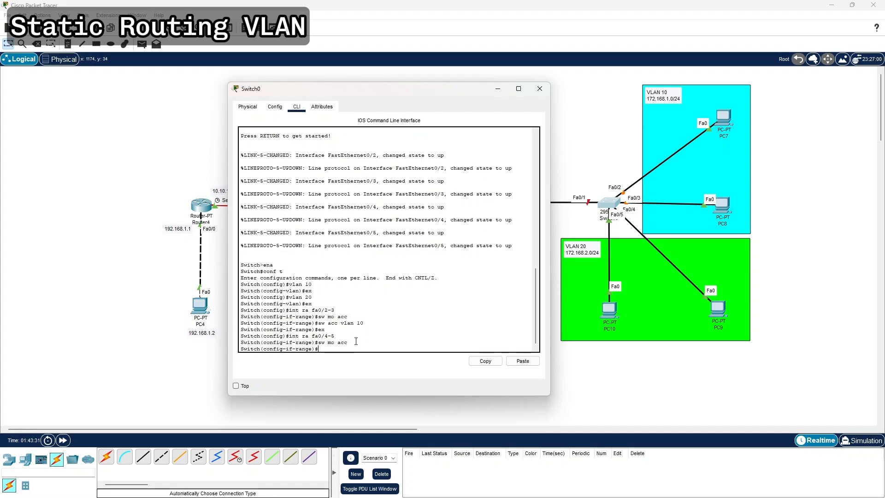
# - Assign the Fa0/4-5 port range to VLAN 20 with "sw acc vlan 20" and leave the interface range configuration
pyautogui.write('sw acc vlan 20')
pyautogui.press('Return')
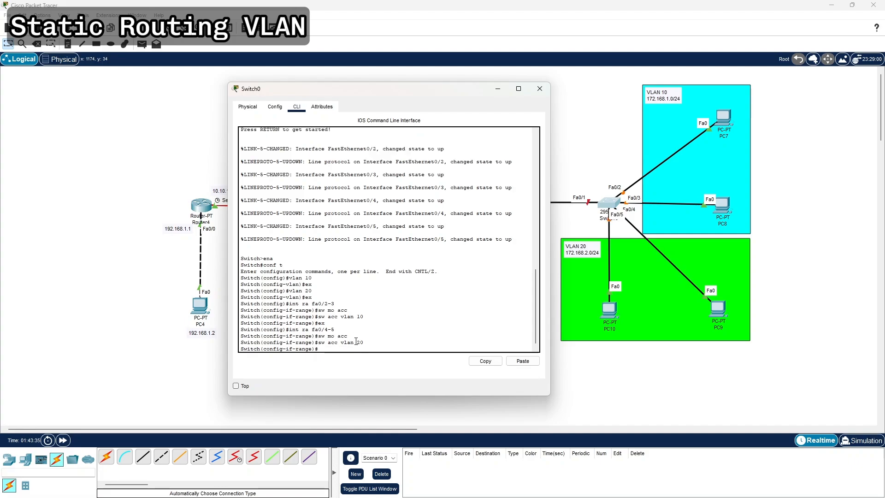
pyautogui.write('ex')
pyautogui.press('Return')
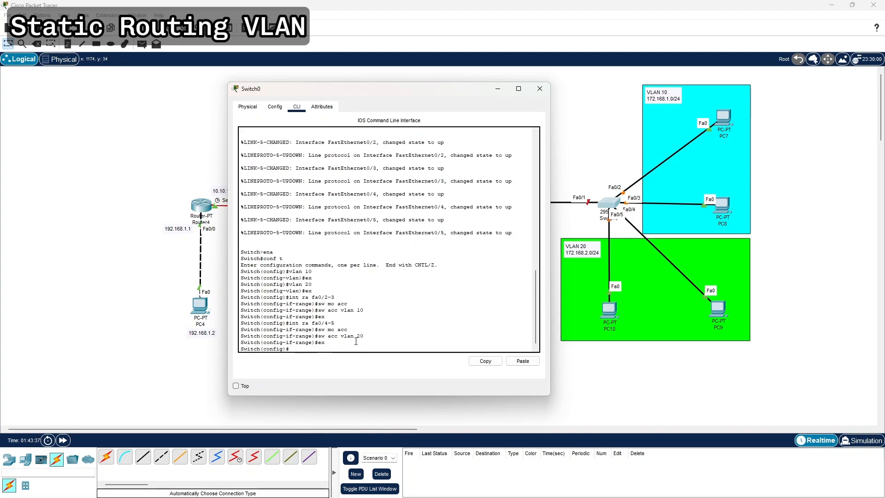
# - Run "do show vlan brief" on Switch0, check the ports assigned to VLANs 10 and 20, and close the switch's window
pyautogui.write('do show vlan bri')
pyautogui.press('Return')
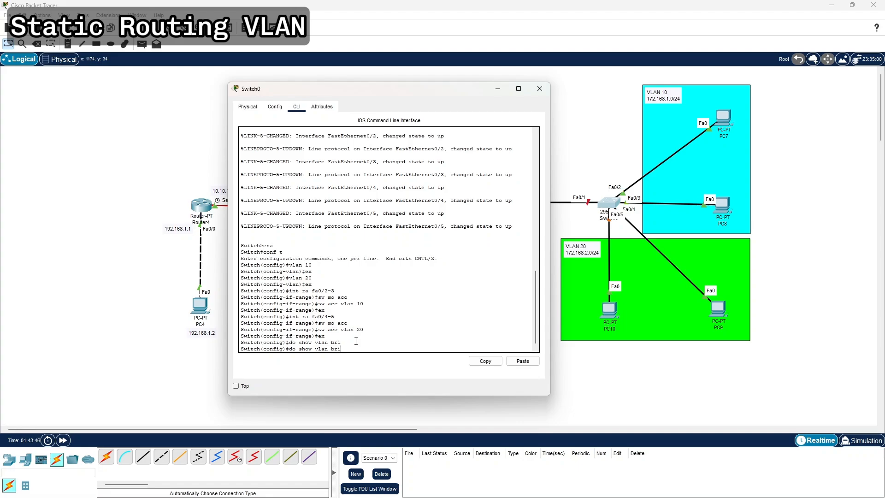
pyautogui.write('ef')
pyautogui.press('Return')
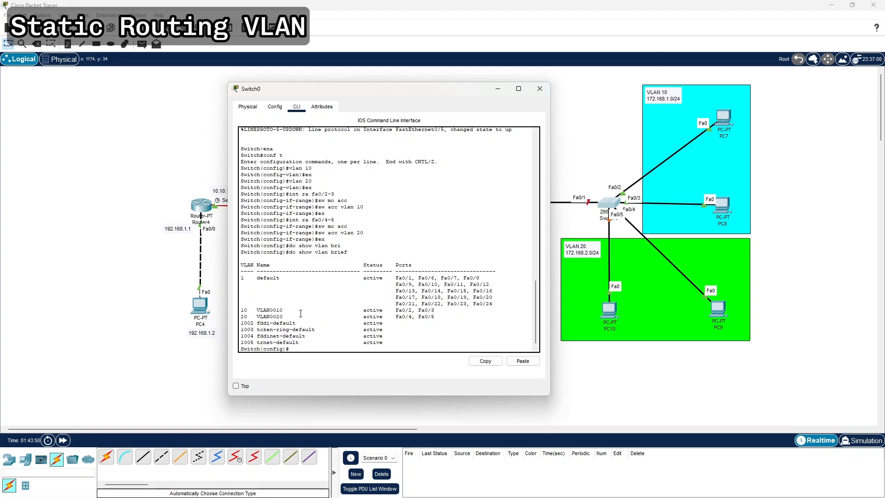
pyautogui.moveTo(240, 309); pyautogui.dragTo(279, 310)
pyautogui.moveTo(394, 310); pyautogui.dragTo(439, 312)
pyautogui.moveTo(248, 316); pyautogui.dragTo(241, 317)
pyautogui.moveTo(397, 314); pyautogui.dragTo(435, 317)
pyautogui.click(415, 316)
pyautogui.click(374, 349)
pyautogui.moveTo(401, 91); pyautogui.dragTo(228, 95)
pyautogui.click(373, 96)
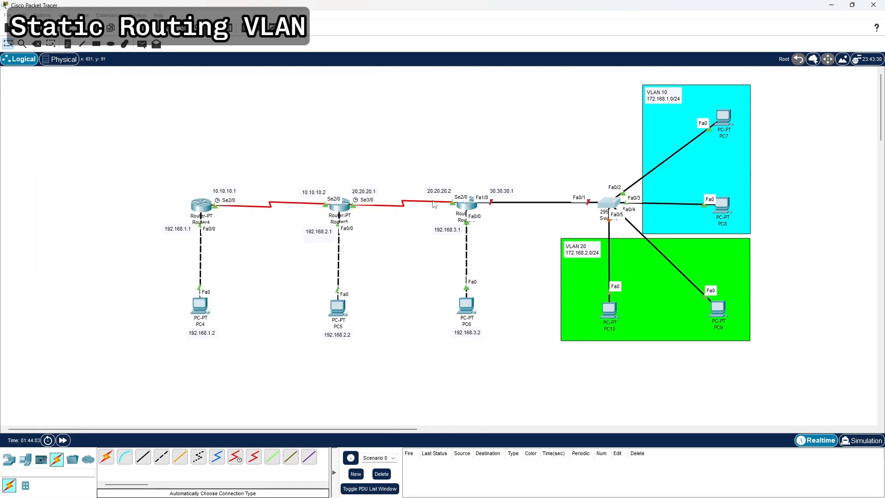
# - Open Router6's command line and enter global configuration mode with "ena" and "conf t"
pyautogui.click(470, 206)
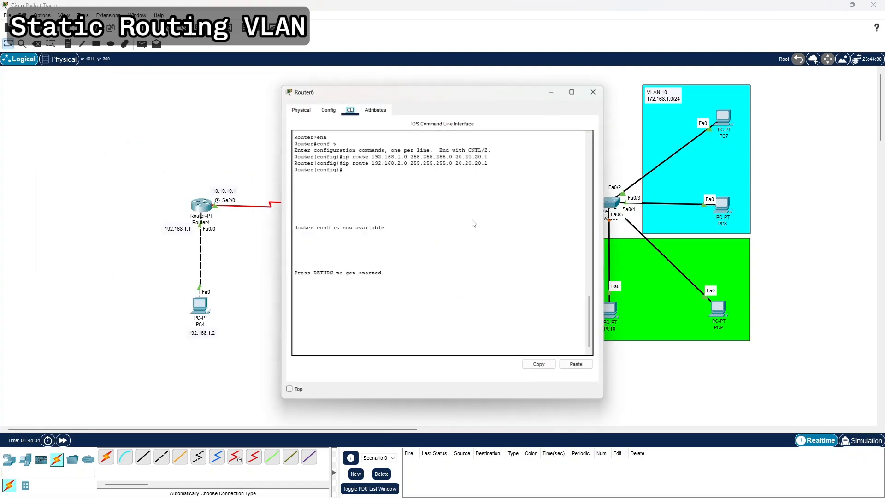
pyautogui.click(381, 348)
pyautogui.press('Return')
pyautogui.write('ena')
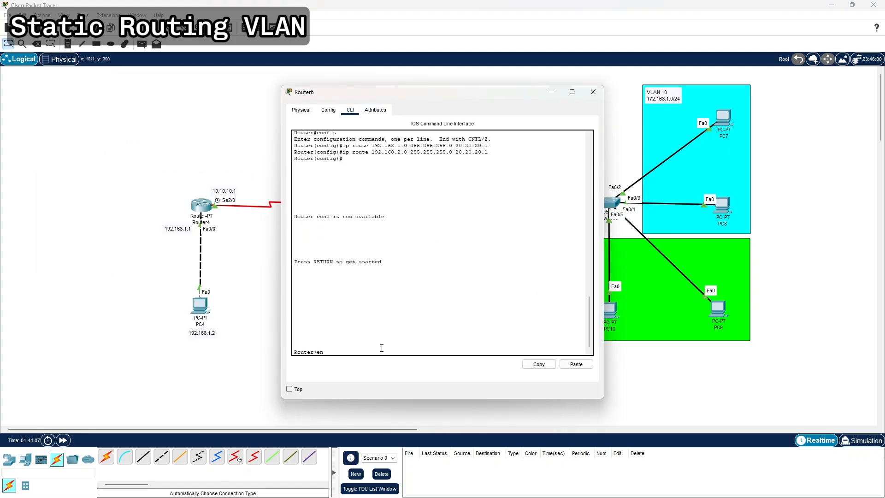
pyautogui.press('Return')
pyautogui.write('conf t')
pyautogui.press('Return')
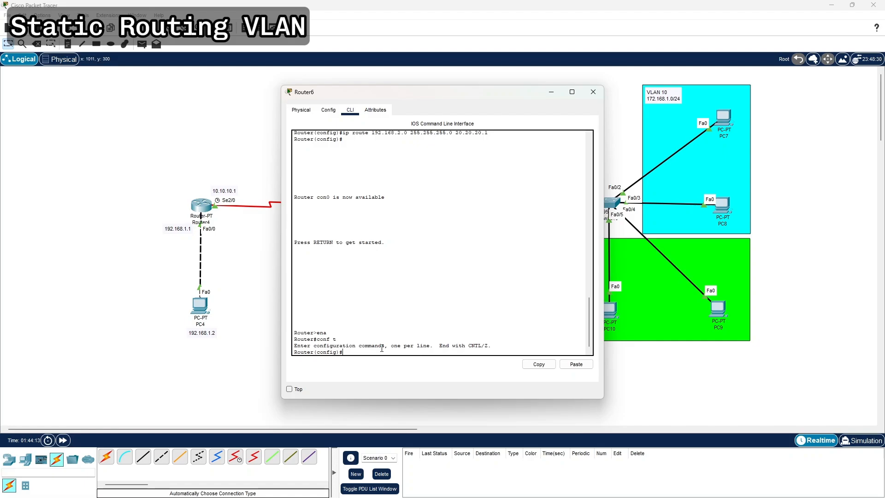
# - Enable Router6's interface Fa1/0 towards the switch with "int fa1/0" and "no sh"
pyautogui.moveTo(436, 96); pyautogui.dragTo(282, 85)
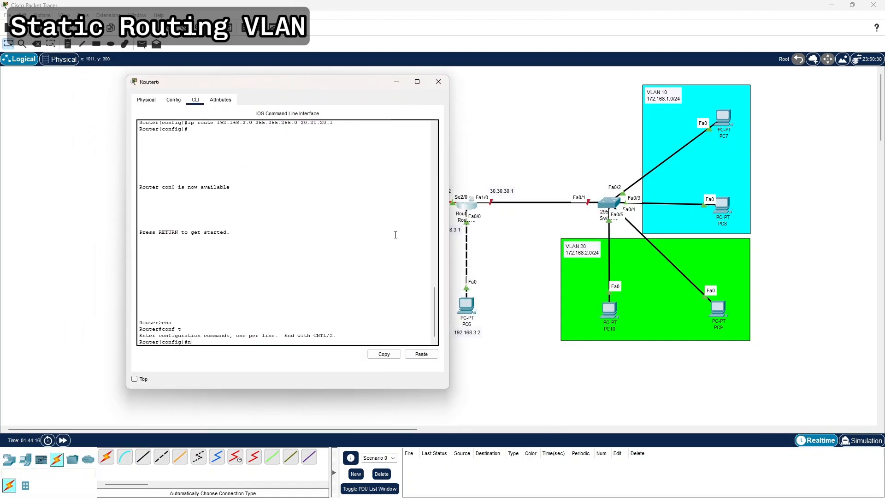
pyautogui.press('BackSpace')
pyautogui.write('int fa1/0')
pyautogui.press('Return')
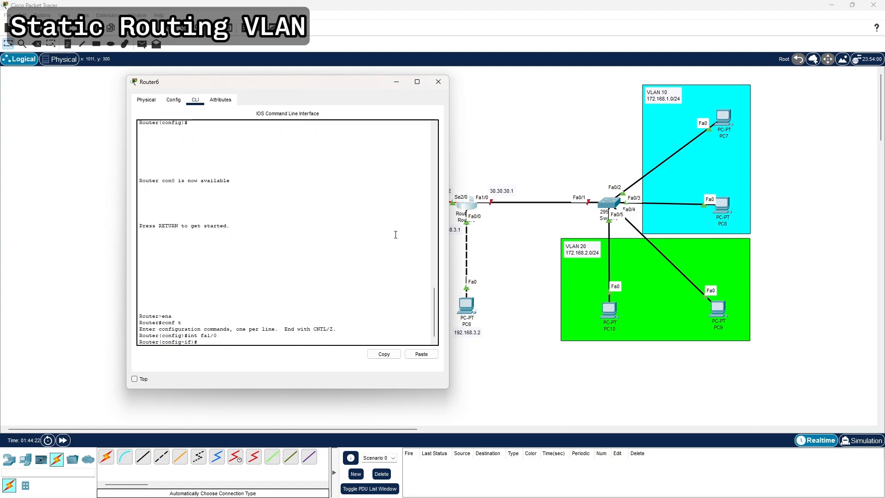
pyautogui.write('n')
pyautogui.write('o sh')
pyautogui.press('Return')
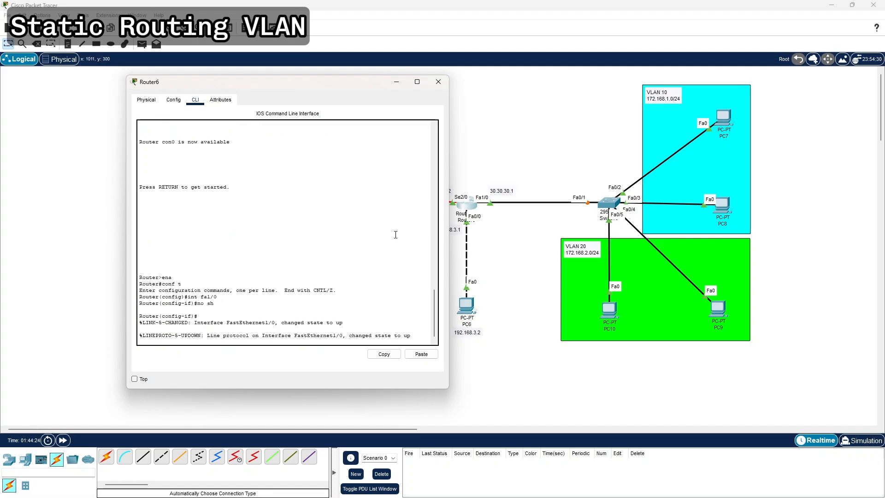
pyautogui.press('Return')
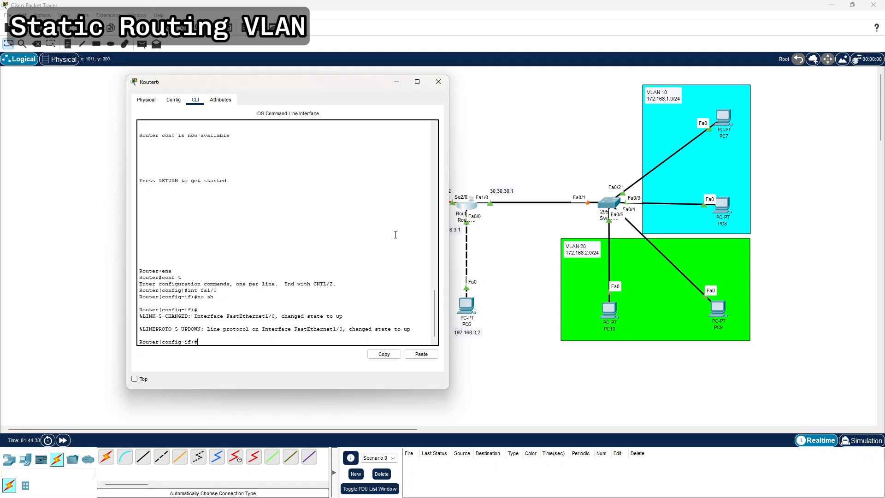
# - Create subinterface Fa1/0.10 on Router6 and tag it for VLAN 10 with "encapsulation dot1q 10"
pyautogui.write('int fa1/0.10')
pyautogui.press('Return')
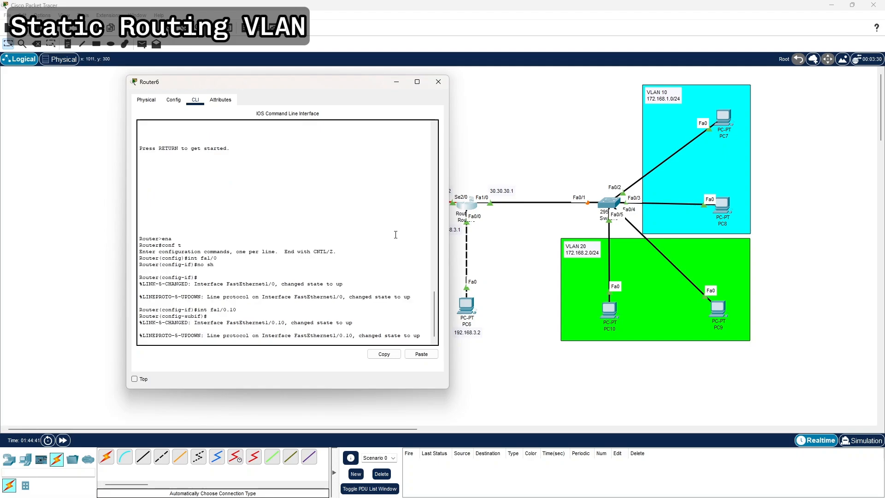
pyautogui.press('Return')
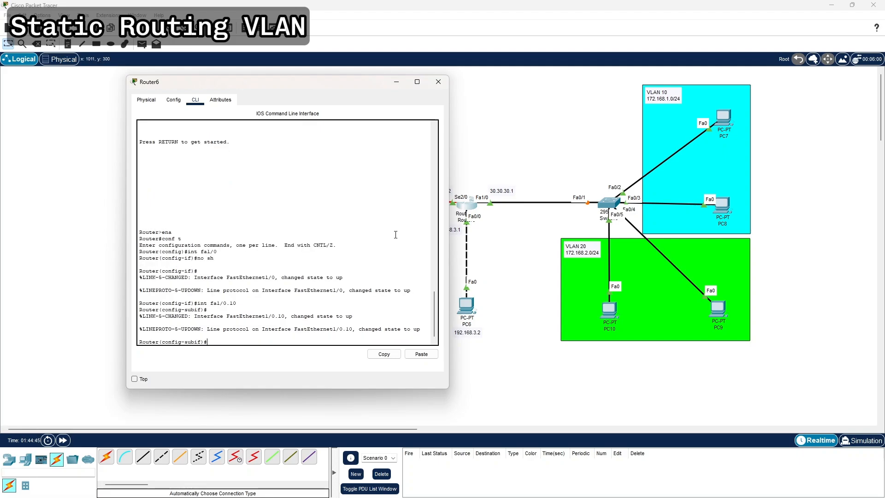
pyautogui.write('encapsu')
pyautogui.press('Tab')
pyautogui.write('do')
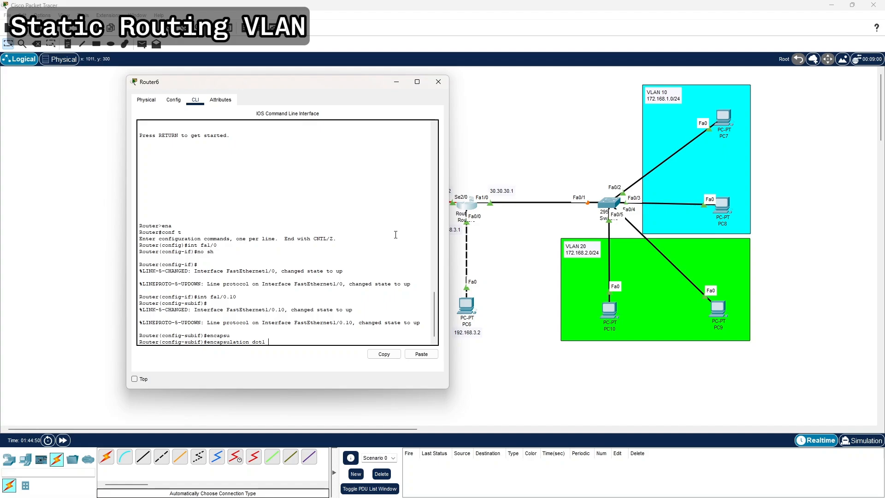
pyautogui.write('t1q 10')
pyautogui.press('Return')
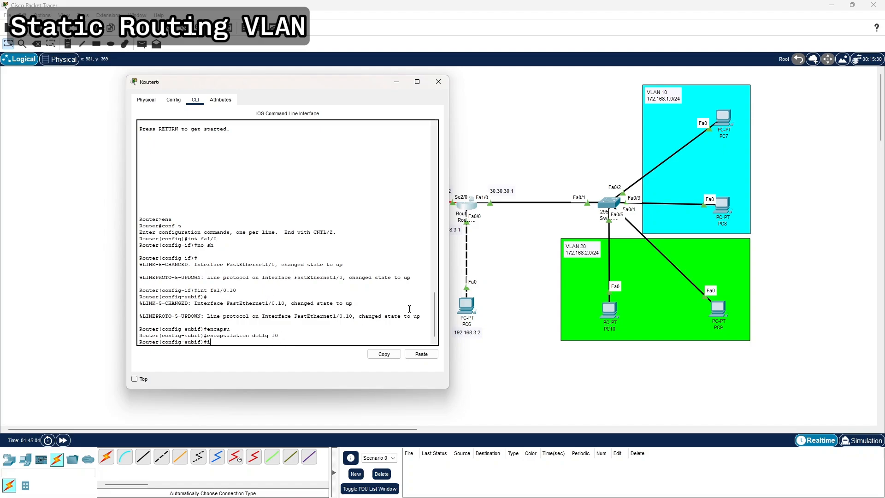
# - Give subinterface Fa1/0.10 the IP address 172.168.1.1 with mask 255.255.255.0 and leave its configuration
pyautogui.write('p add 172.168.2')
pyautogui.press('BackSpace')
pyautogui.write('1.1 255.255.255.')
pyautogui.write('0')
pyautogui.press('Return')
pyautogui.write('er(config-subif)#e')
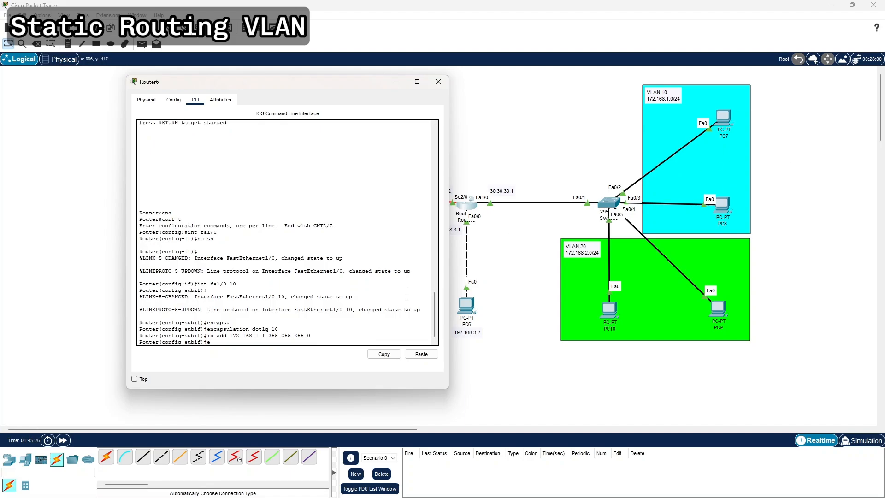
pyautogui.write('x')
pyautogui.press('Return')
# - Create subinterface Fa1/0.20 on Router6 and tag it for VLAN 20 with "encapsulation dot1q 20"
pyautogui.press('Up')
pyautogui.press('Up')
pyautogui.press('Up')
pyautogui.press('Up')
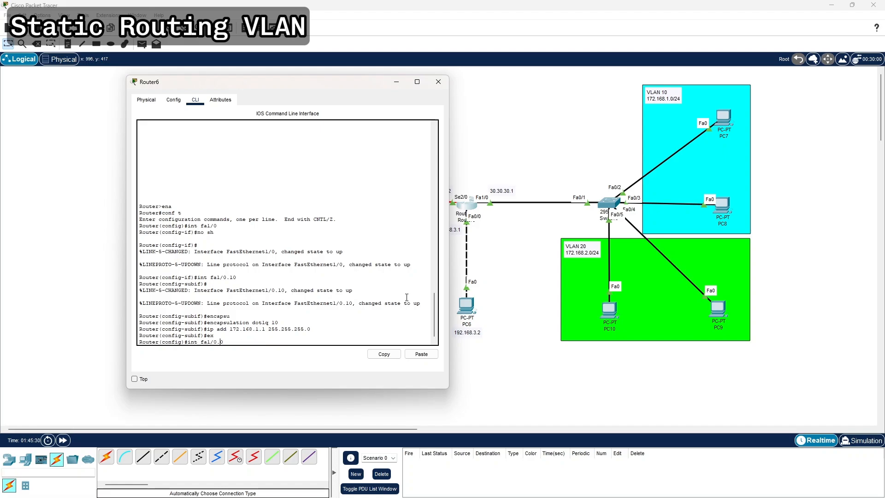
pyautogui.write('2')
pyautogui.press('Return')
pyautogui.press('Up')
pyautogui.press('Up')
pyautogui.press('Up')
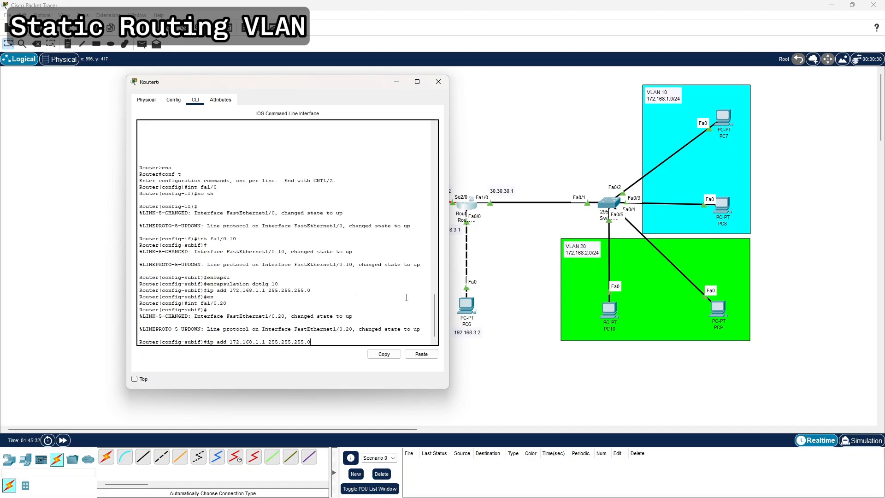
pyautogui.press('Up')
pyautogui.press('Up')
pyautogui.press('Down')
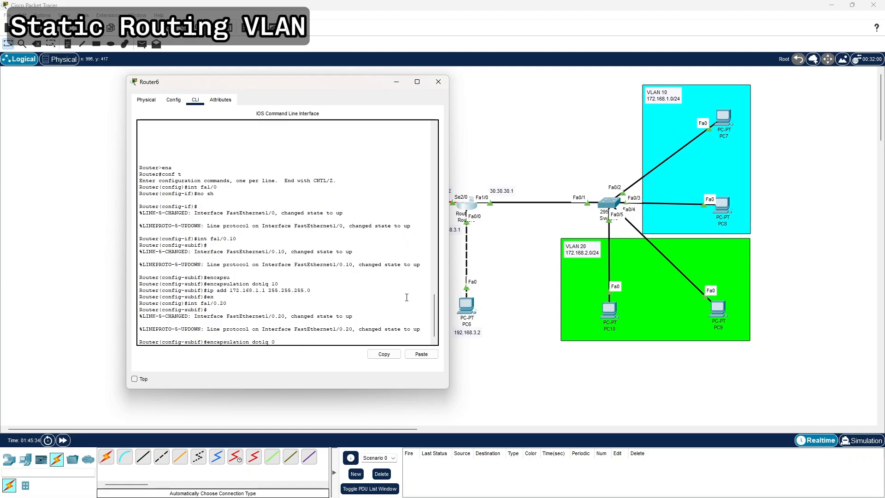
pyautogui.press('Return')
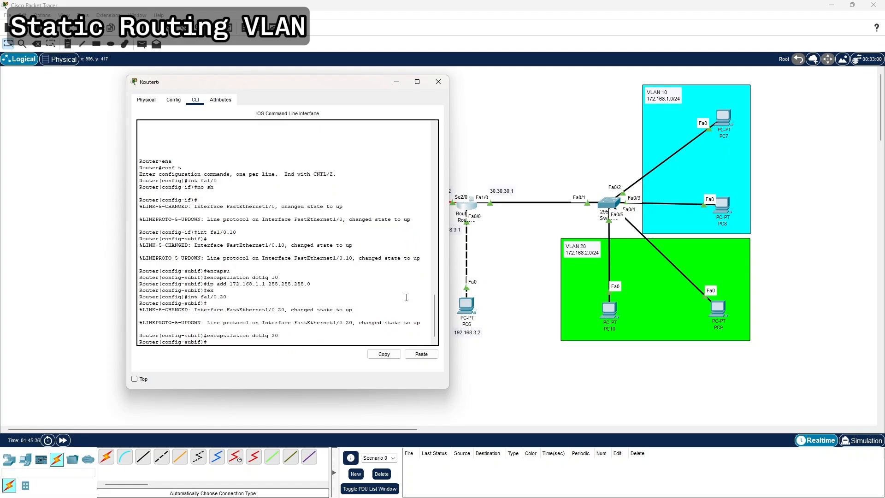
# - Give subinterface Fa1/0.20 the IP address 172.168.2.1 with mask 255.255.255.0, leave its configuration, and close Router6's window
pyautogui.press('Up')
pyautogui.press('Up')
pyautogui.press('Up')
pyautogui.press('Up')
pyautogui.press('Left')
pyautogui.moveTo(322, 342); pyautogui.dragTo(204, 341)
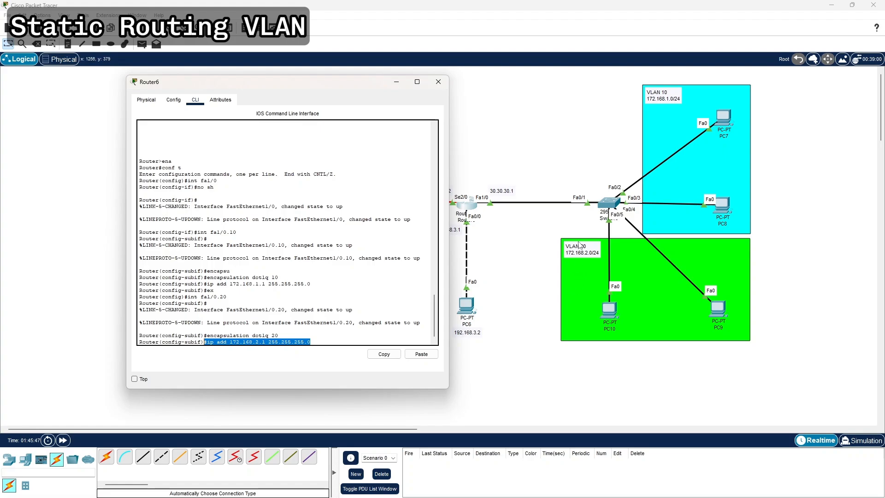
pyautogui.click(328, 342)
pyautogui.press('Return')
pyautogui.write('er(config-subif)#e')
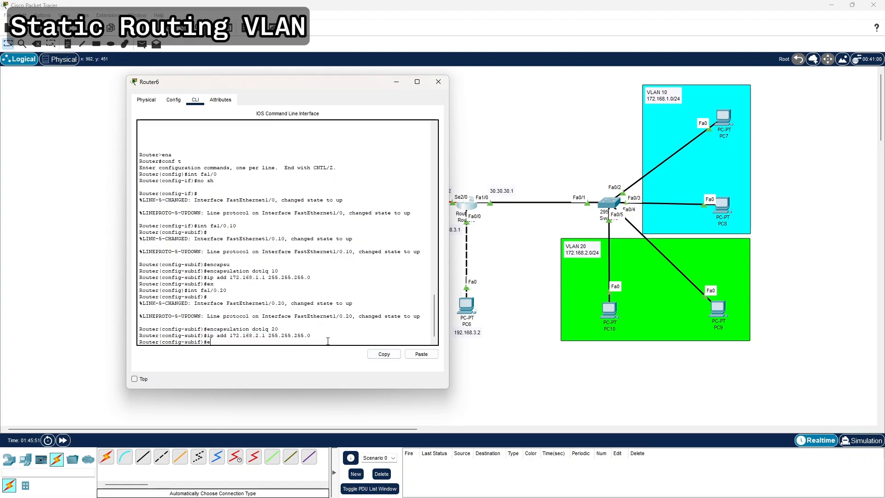
pyautogui.write('x')
pyautogui.press('Return')
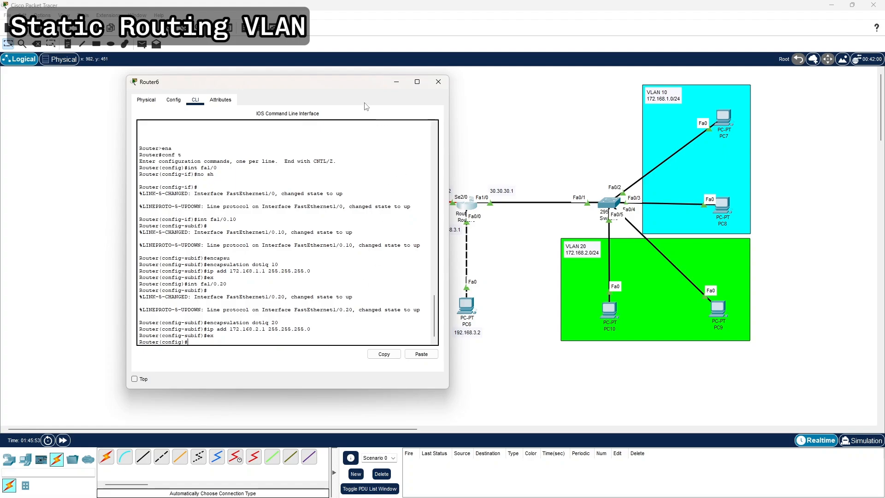
pyautogui.moveTo(367, 85); pyautogui.dragTo(306, 90)
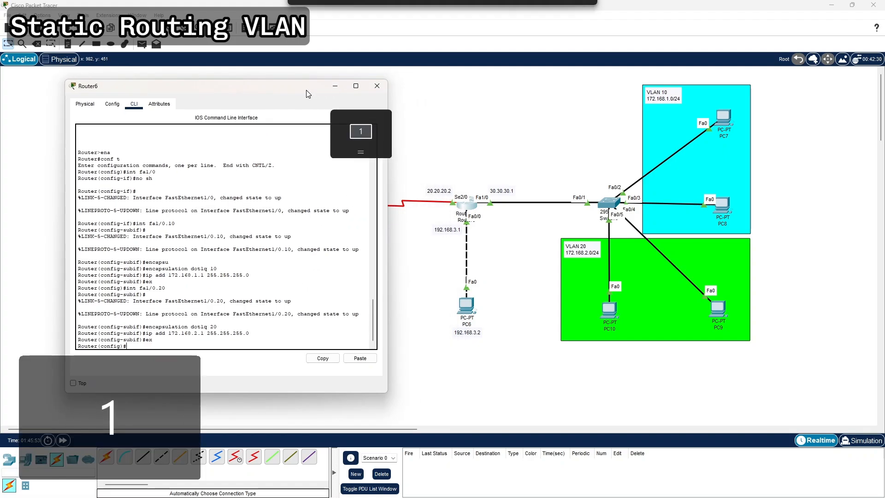
pyautogui.click(377, 85)
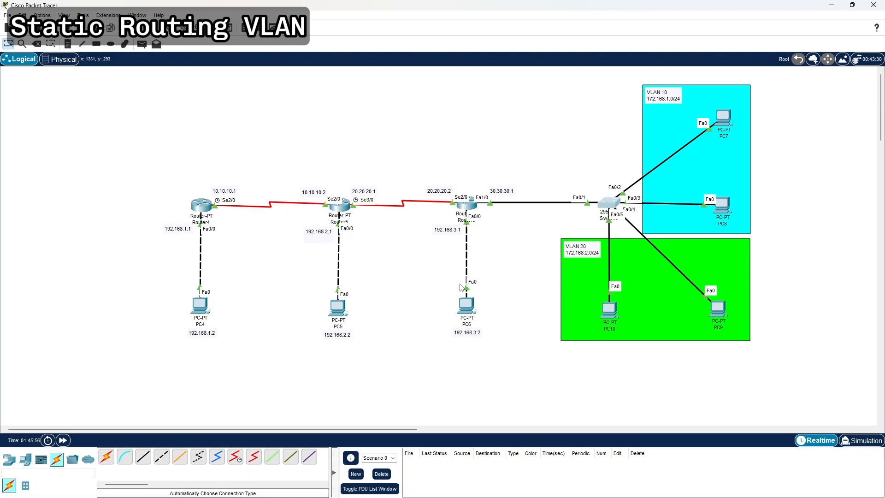
# - Set Switch0's router-facing port Fa0/1 to trunk mode with "int fa0/1" and "sw mo tr"
pyautogui.click(616, 206)
pyautogui.press('Return')
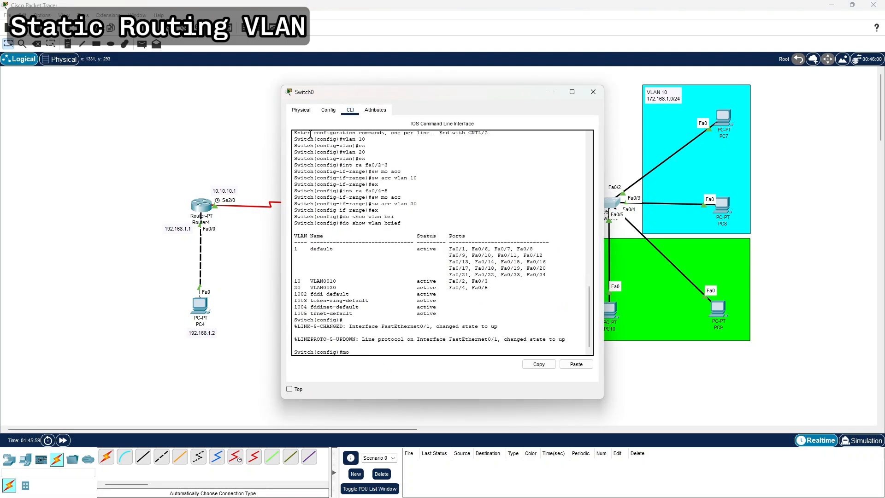
pyautogui.moveTo(360, 97); pyautogui.dragTo(188, 84)
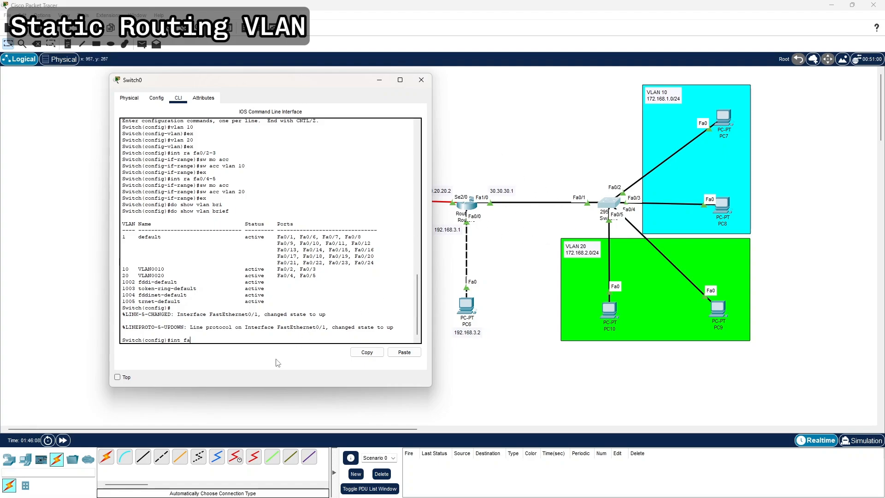
pyautogui.write('0/1')
pyautogui.press('Return')
pyautogui.write('sw mo ')
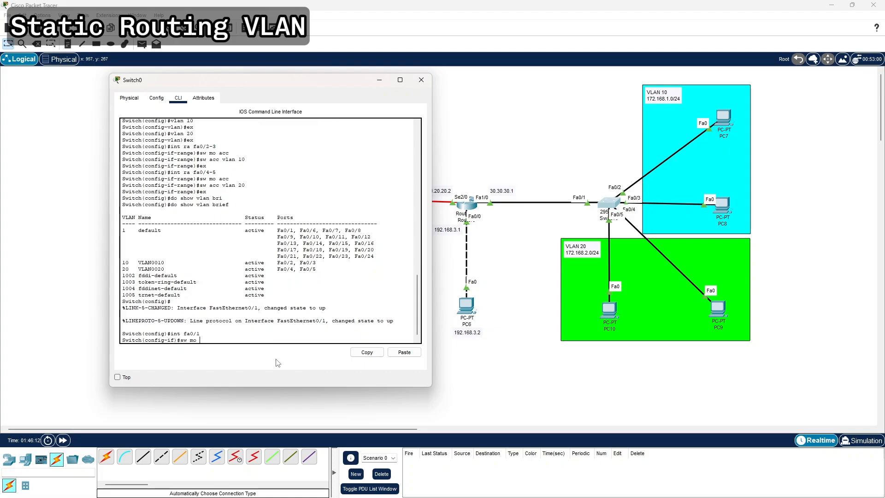
pyautogui.write('tr')
pyautogui.press('Return')
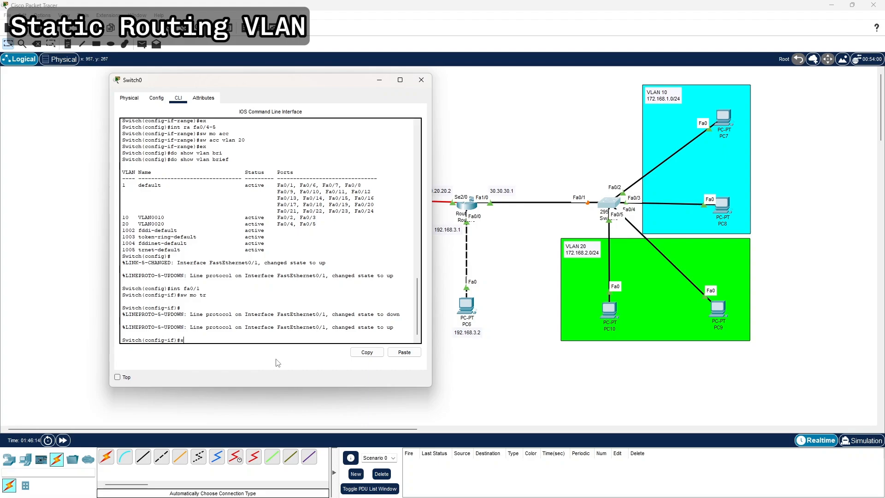
# - Allow VLANs 10-20 on the Fa0/1 trunk with "sw tr allowed vlan 10-20" and leave the interface configuration
pyautogui.write('sw tr allowed vlan 10-20')
pyautogui.press('Return')
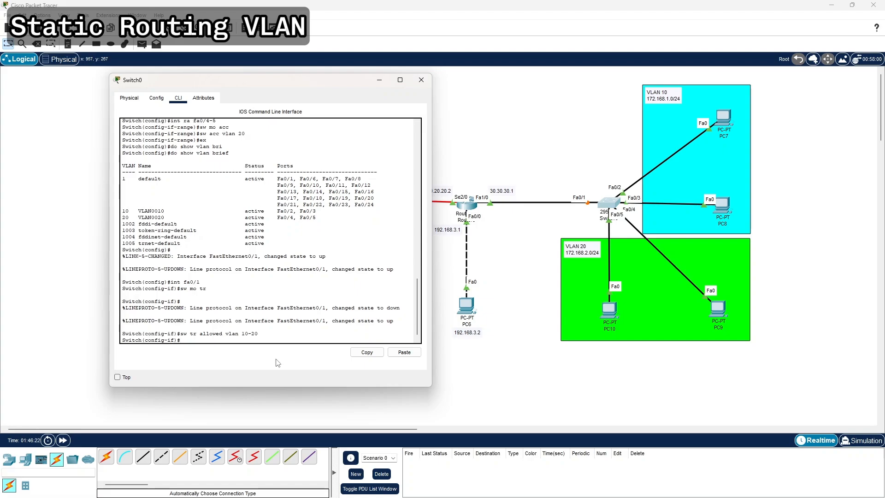
pyautogui.write('ex')
pyautogui.press('Return')
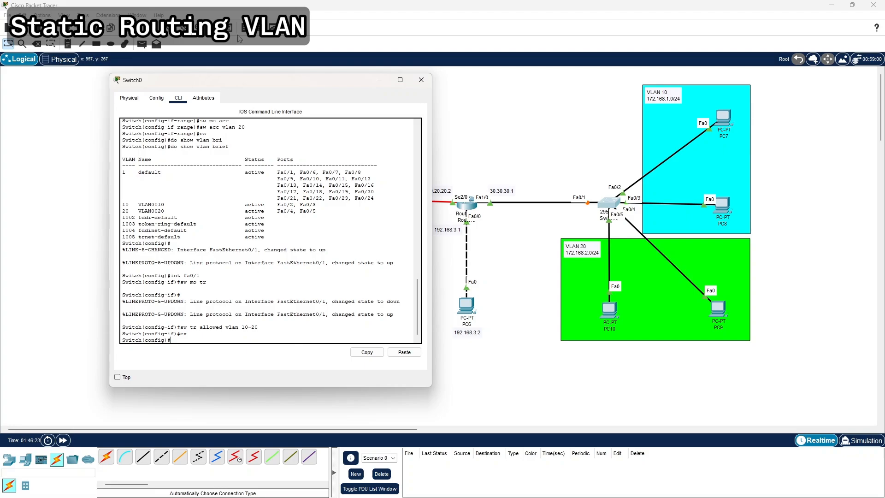
# - Close Switch0's window, fast-forward the simulation time, and send a simple PDU from PC8 to PC7 within VLAN 10
pyautogui.click(420, 79)
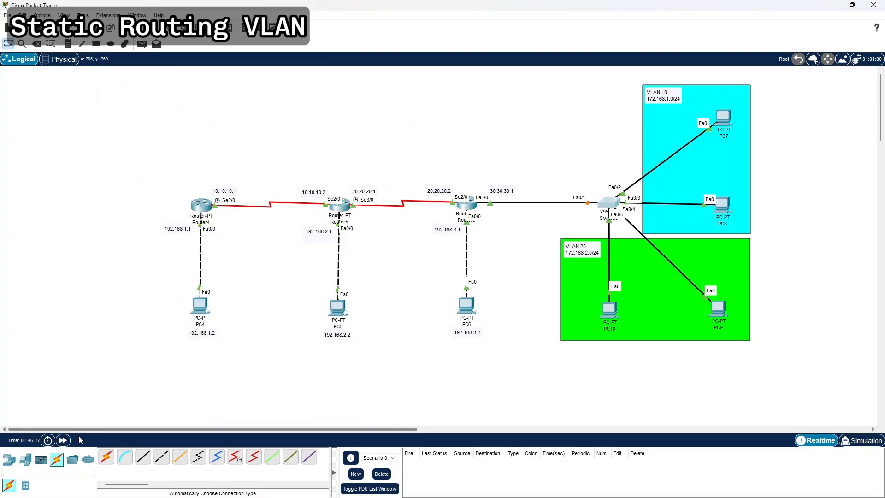
pyautogui.click(63, 440)
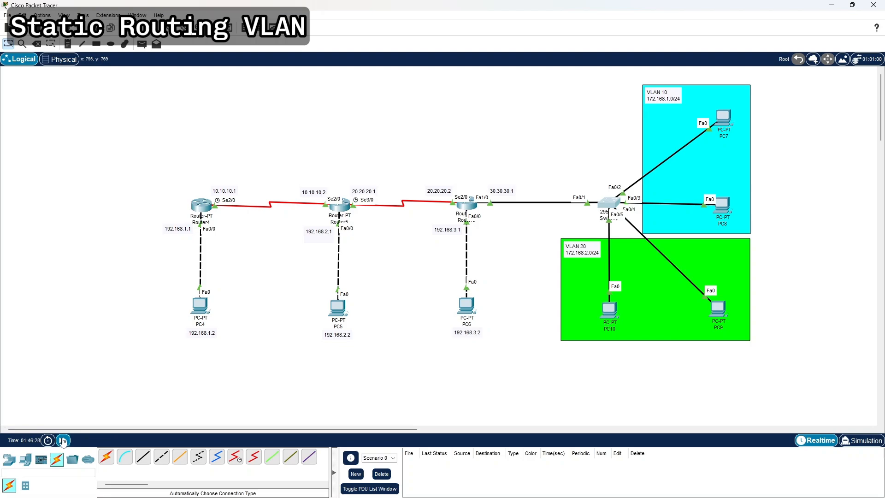
pyautogui.click(142, 44)
pyautogui.click(721, 202)
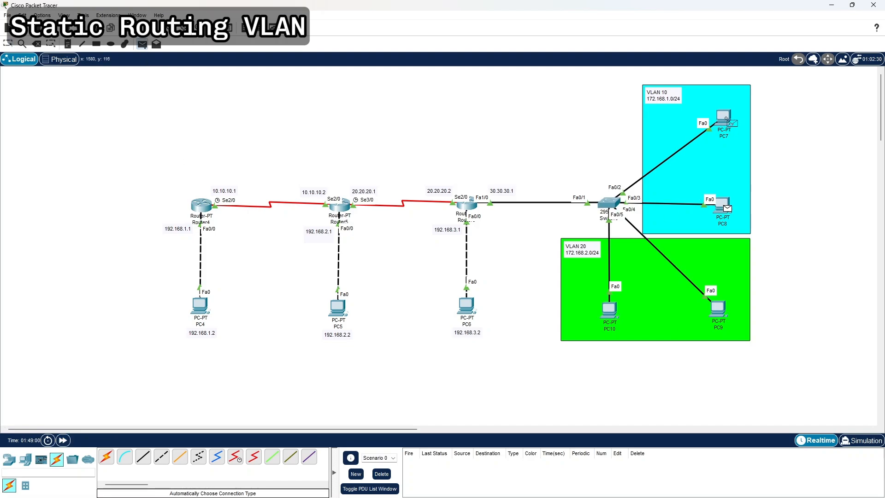
pyautogui.click(724, 119)
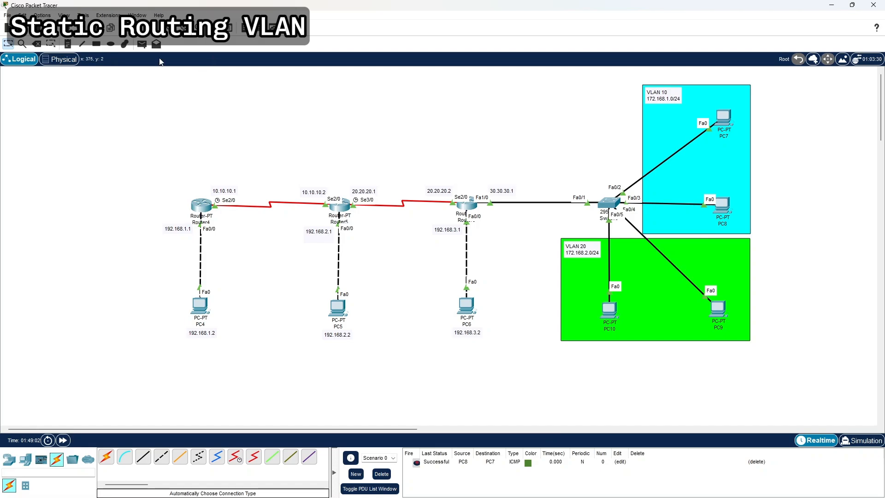
# - Test routing between the VLANs with a simple PDU from PC8 to PC9, and fire that PDU again
pyautogui.click(142, 44)
pyautogui.click(722, 206)
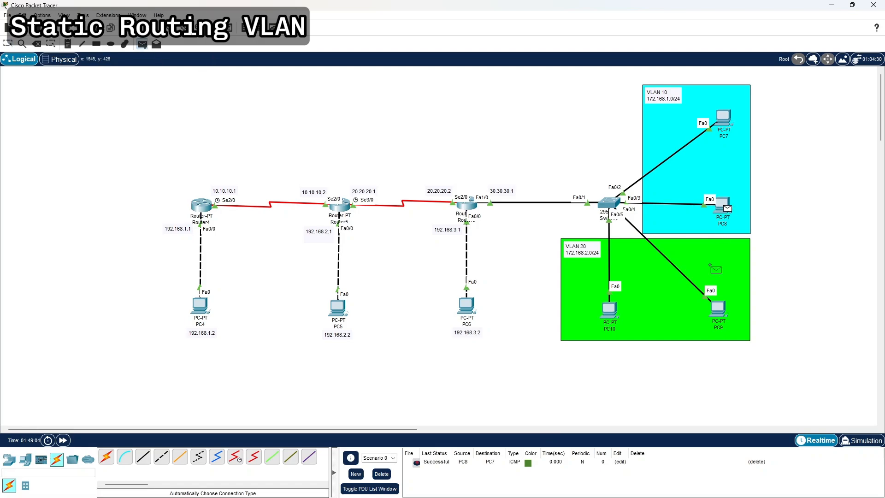
pyautogui.click(720, 308)
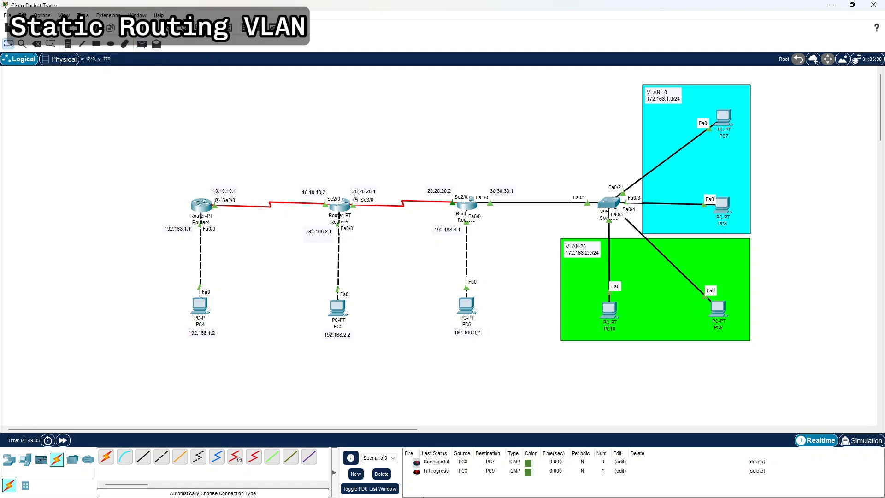
pyautogui.click(417, 472)
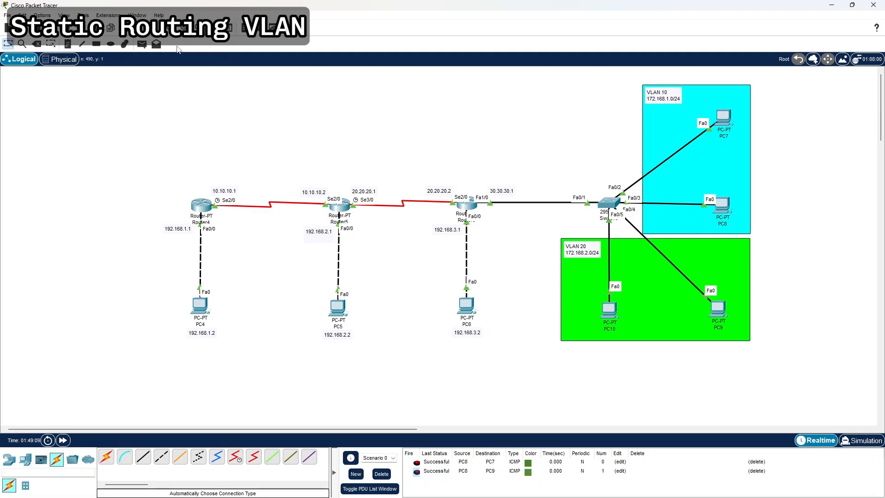
# - Send a simple PDU from PC7 to PC9, and delete the scenario's PDUs
pyautogui.click(142, 44)
pyautogui.click(723, 118)
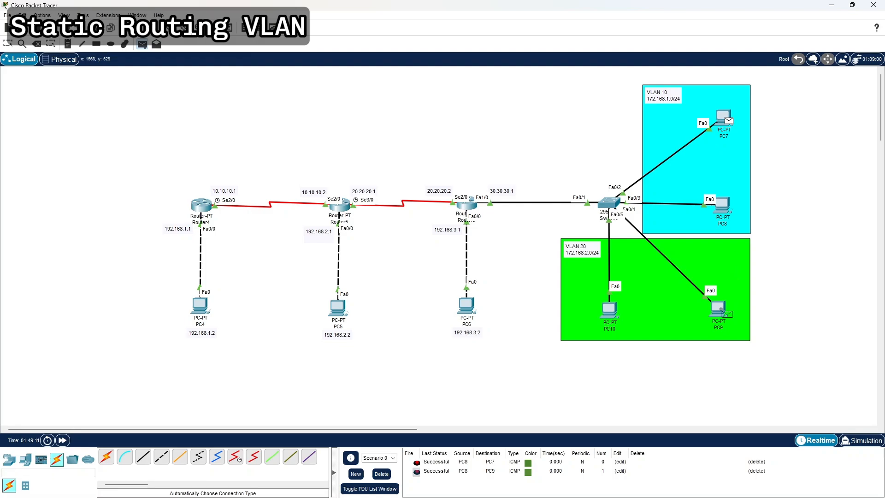
pyautogui.click(719, 308)
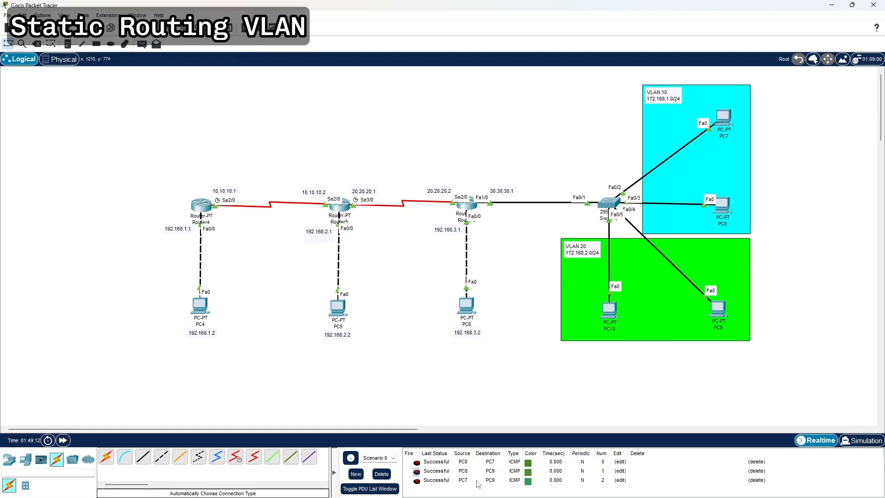
pyautogui.click(381, 474)
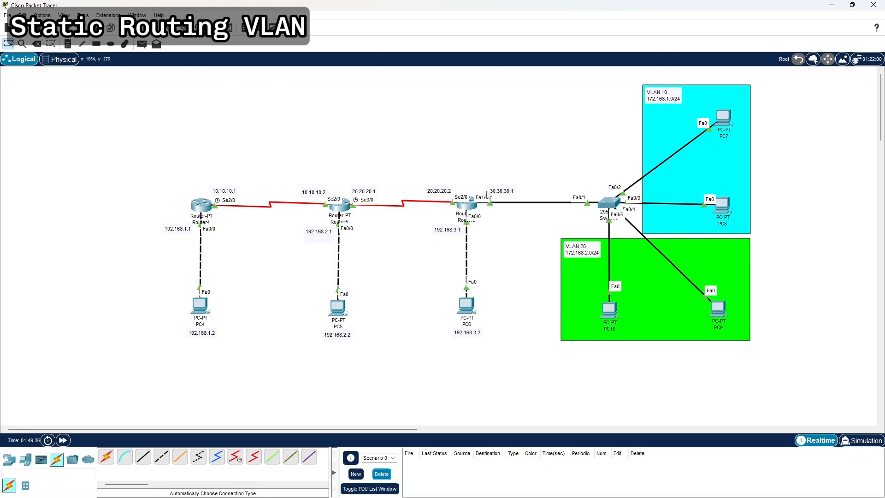
# - Send a simple PDU from PC6 to PC10 in VLAN 20, and fire it again
pyautogui.click(142, 44)
pyautogui.click(467, 306)
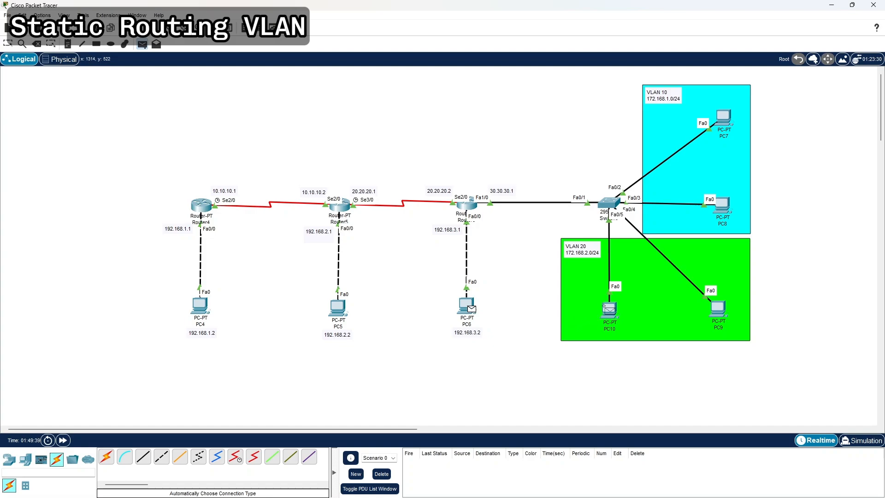
pyautogui.click(608, 308)
pyautogui.doubleClick(416, 464)
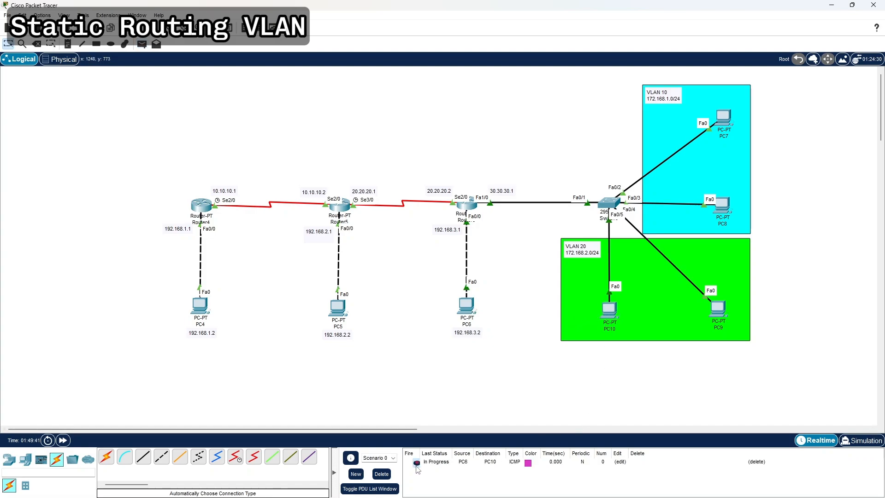
# - Send a simple PDU from PC7 in VLAN 10 to PC6, and clear the scenario's PDU list
pyautogui.click(142, 44)
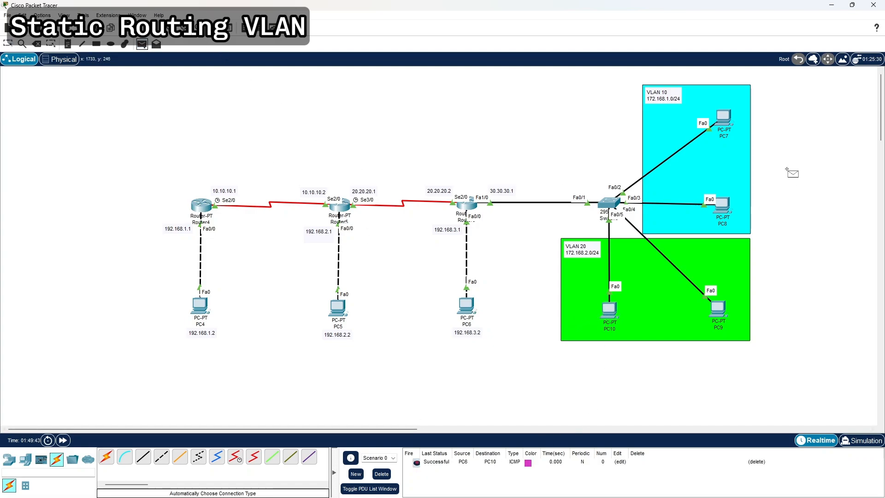
pyautogui.click(725, 117)
pyautogui.click(469, 302)
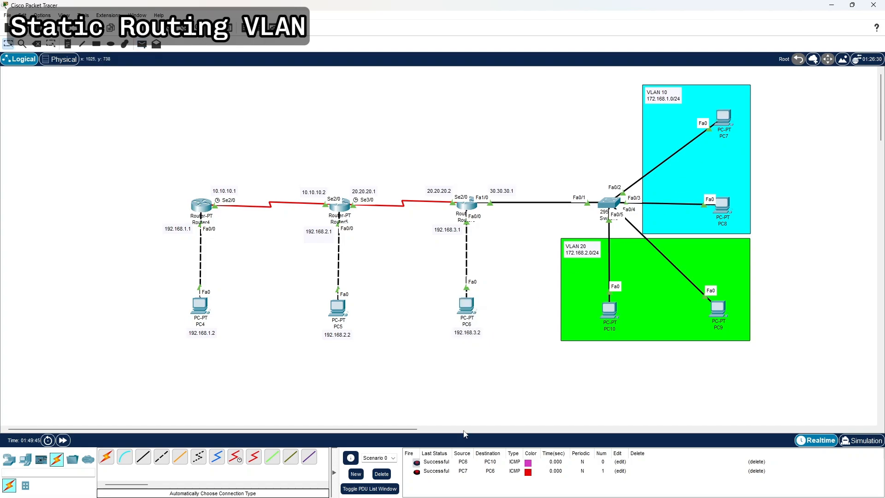
pyautogui.click(386, 472)
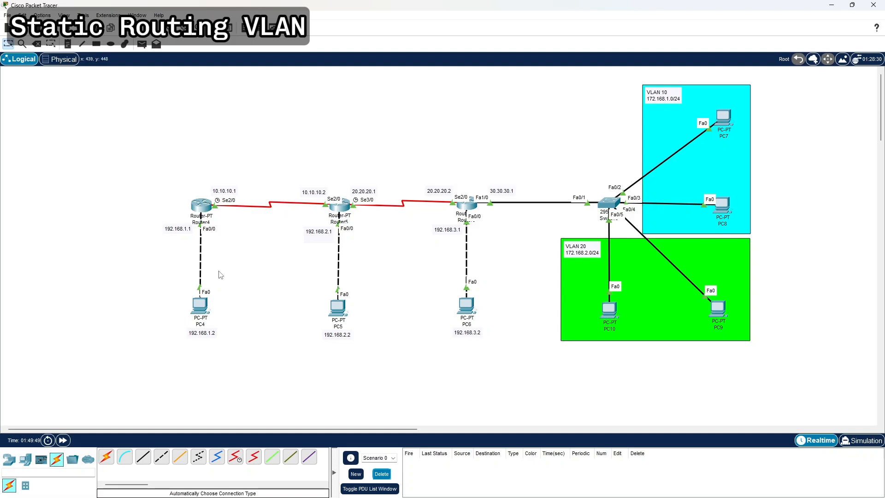
pyautogui.moveTo(138, 278); pyautogui.dragTo(369, 344)
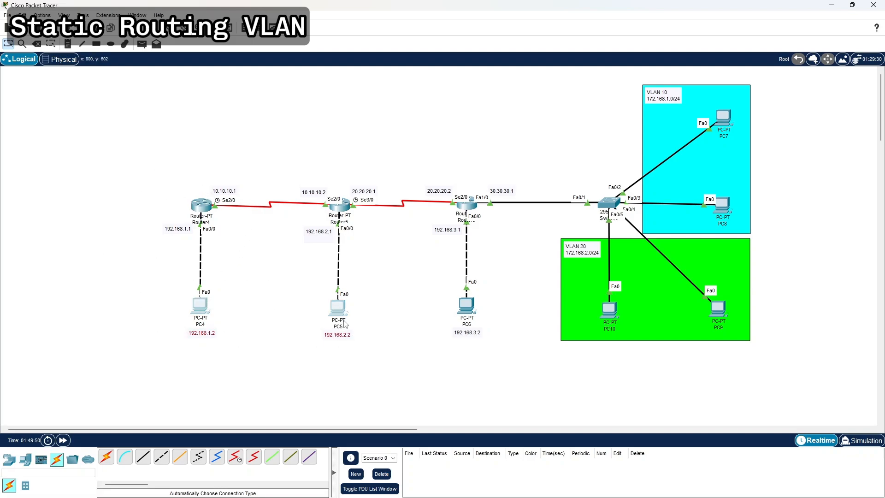
pyautogui.click(179, 149)
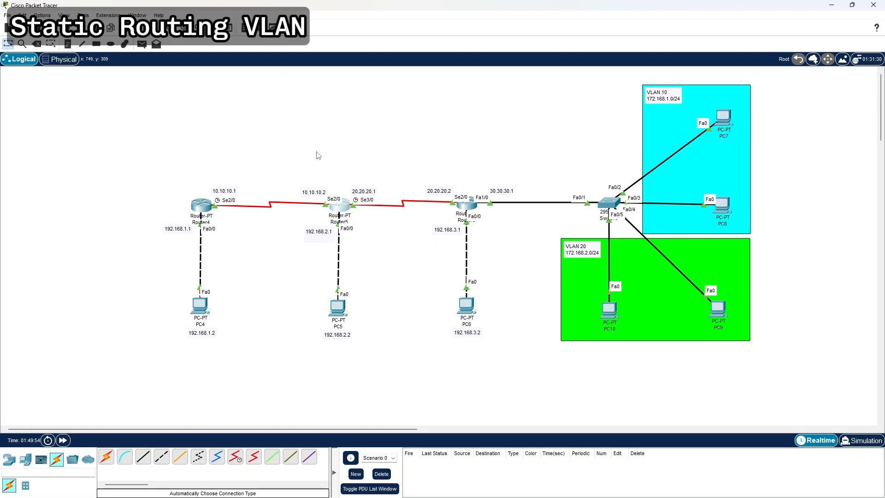
# - Open Router5's command line and enter global configuration mode with "ena" and "conf t"
pyautogui.click(340, 206)
pyautogui.moveTo(405, 93); pyautogui.dragTo(322, 94)
pyautogui.press('Return')
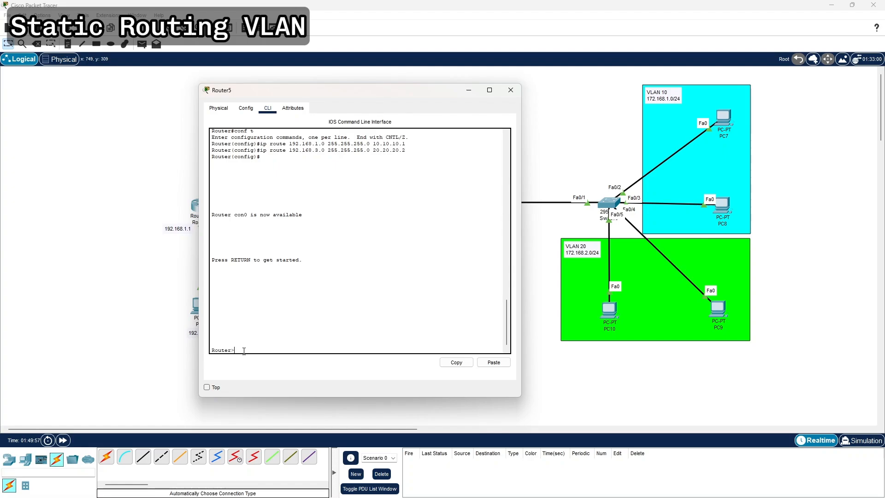
pyautogui.write('ena')
pyautogui.press('Return')
pyautogui.write('conf t')
pyautogui.press('Return')
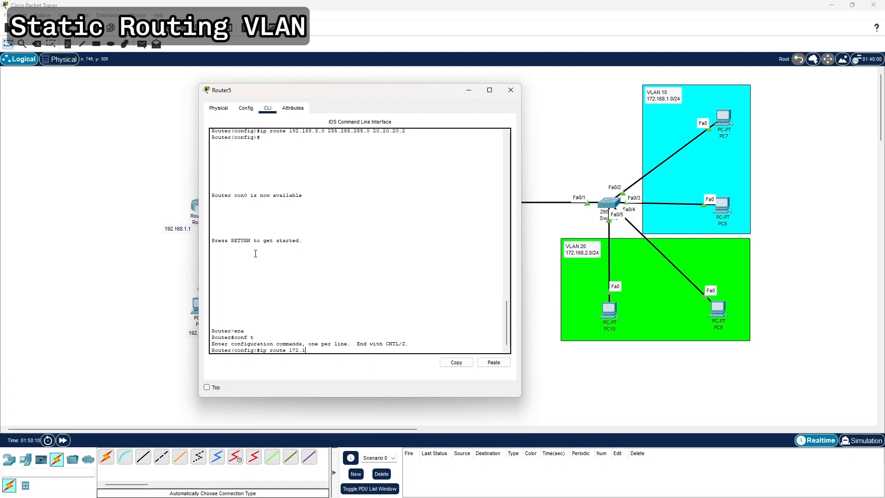
# - Add a static route on Router5 to VLAN 10's network with "ip route 172.168.1.0 255.255.255.0 20.20.20.2"
pyautogui.write('68.1.0 255.255.255.0')
pyautogui.moveTo(272, 100); pyautogui.dragTo(133, 81)
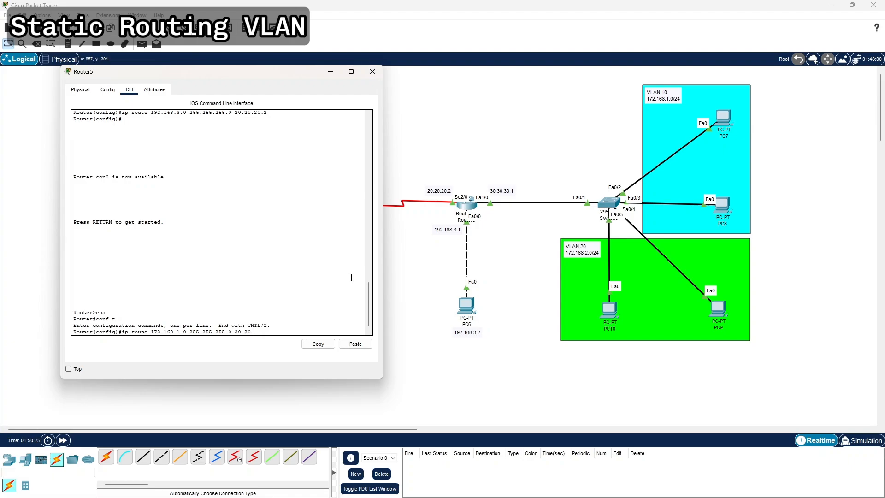
pyautogui.write('20.2')
pyautogui.press('Return')
# - Add the VLAN 20 route on Router5 with "ip route 172.168.2.0 255.255.255.0 20.20.20.2", and close its window
pyautogui.press('Up')
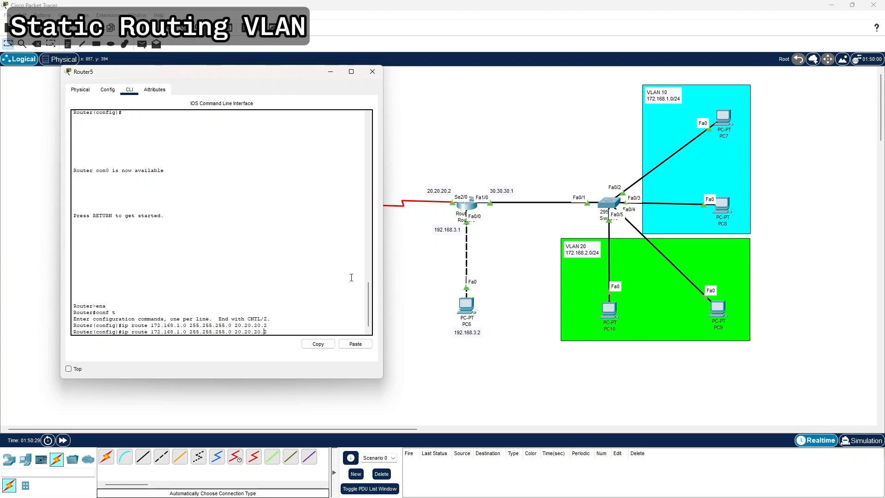
pyautogui.press('Left')
pyautogui.press('Left')
pyautogui.press('Left')
pyautogui.press('BackSpace')
pyautogui.write('2')
pyautogui.press('Return')
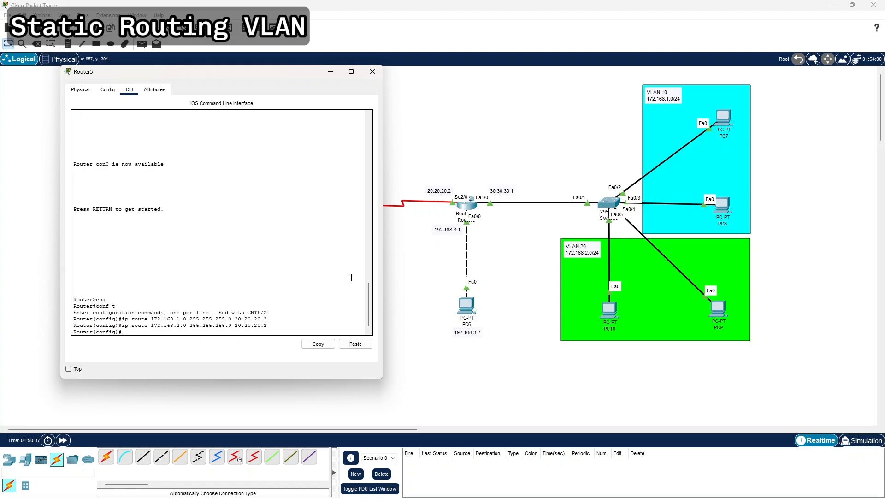
pyautogui.moveTo(189, 77); pyautogui.dragTo(585, 94)
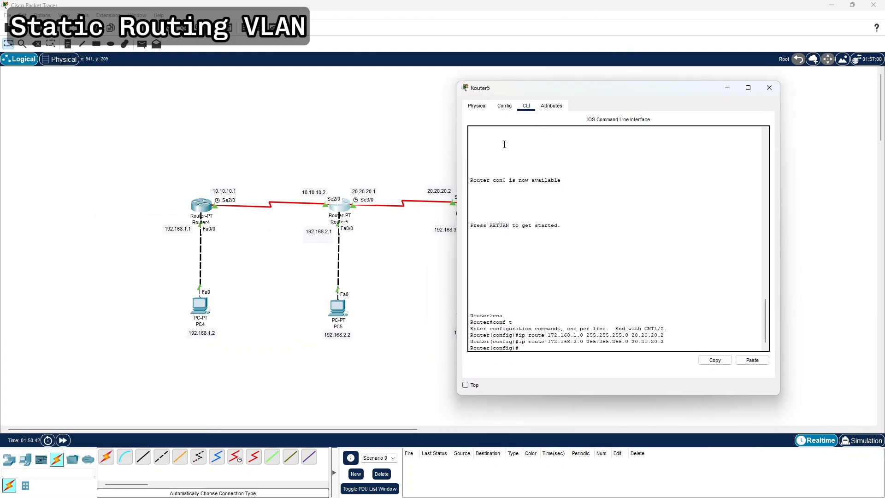
pyautogui.click(769, 87)
# - Enter global configuration mode on Router4 and add the VLAN 10 route with "ip route 172.168.1.0 255.255.255.0 10.10.10.2"
pyautogui.click(201, 205)
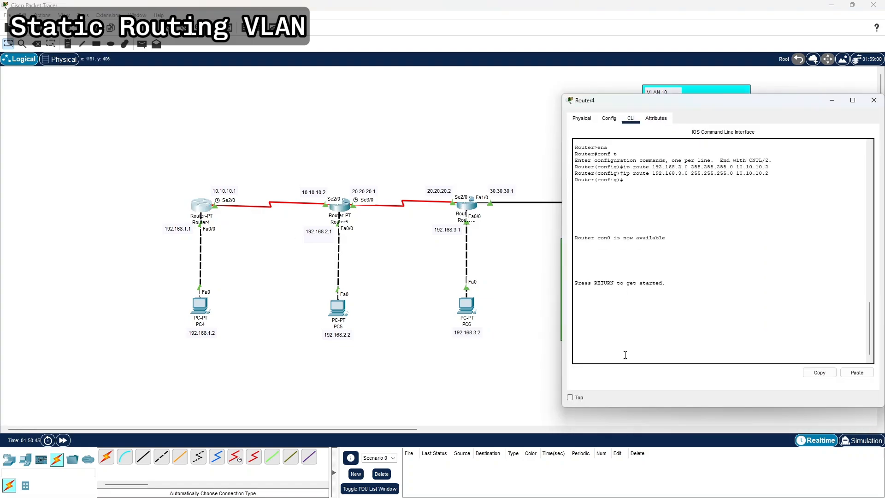
pyautogui.press('Return')
pyautogui.write('ena')
pyautogui.press('Return')
pyautogui.write('conf')
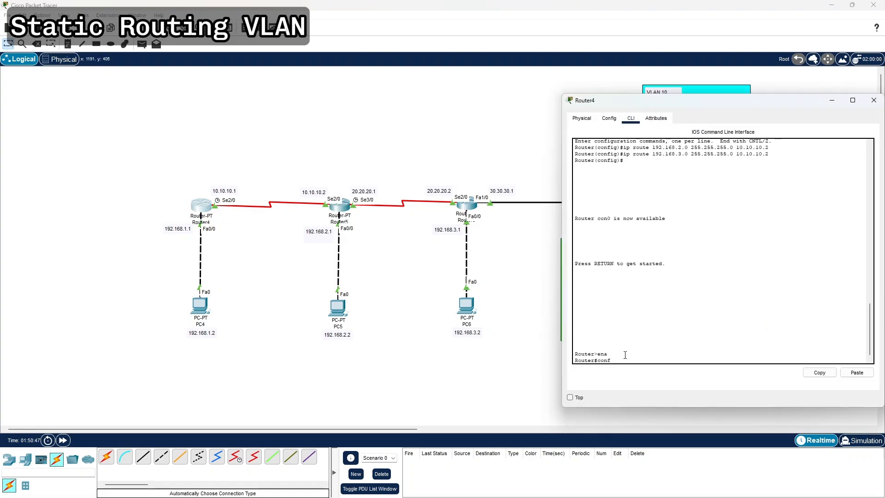
pyautogui.write(' t')
pyautogui.press('Return')
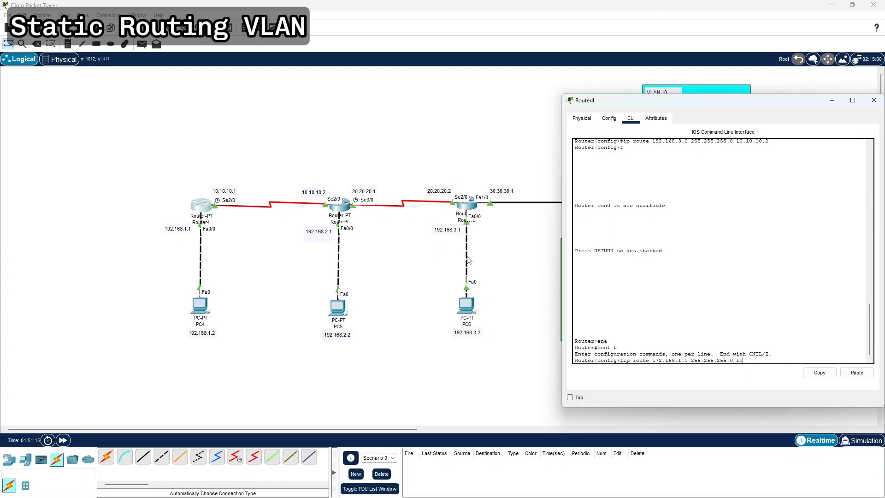
pyautogui.write('.10.10.2')
pyautogui.press('Return')
# - Add the VLAN 20 route on Router4 with "ip route 172.168.2.0 255.255.255.0 10.10.10.2", and close its window
pyautogui.press('Up')
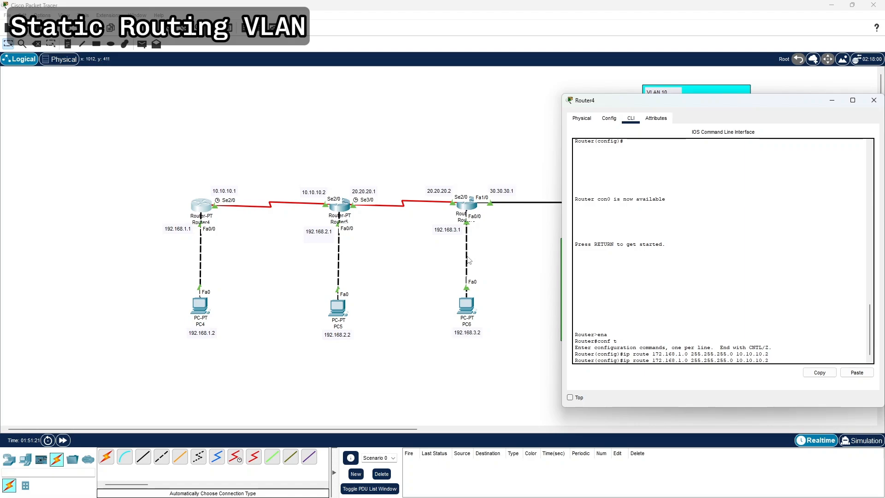
pyautogui.press('BackSpace')
pyautogui.write('2')
pyautogui.press('Return')
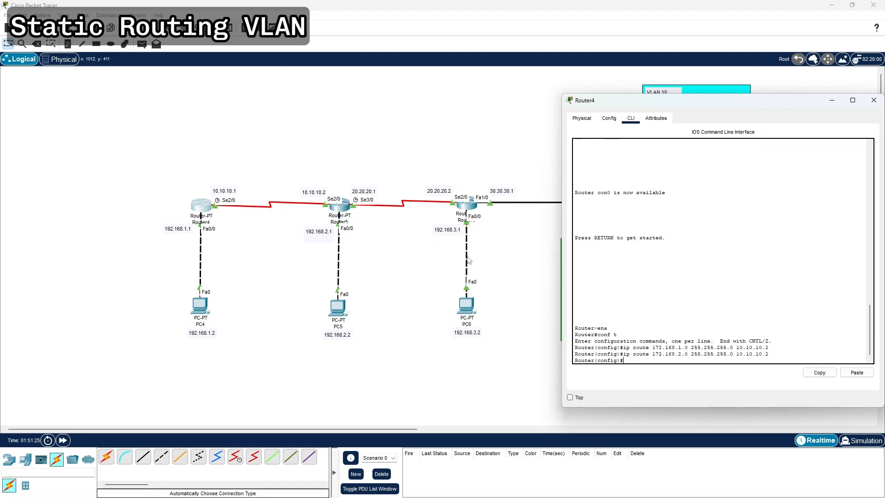
pyautogui.moveTo(690, 100); pyautogui.dragTo(477, 104)
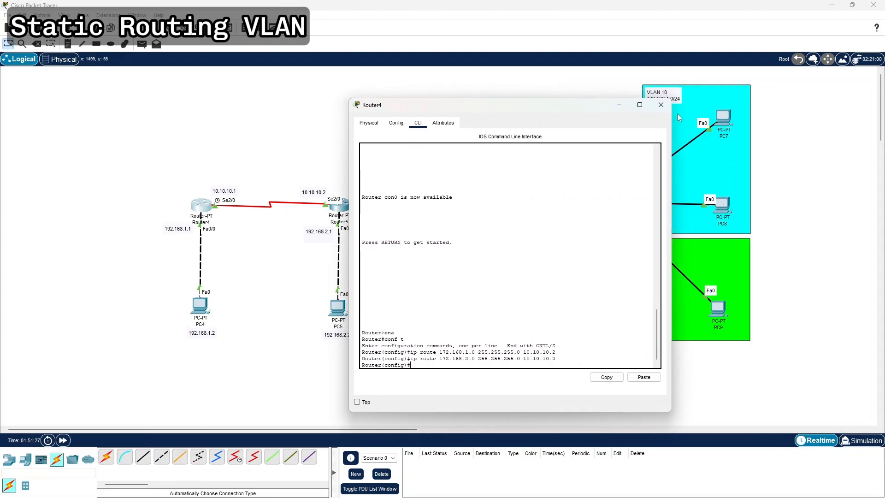
pyautogui.click(660, 104)
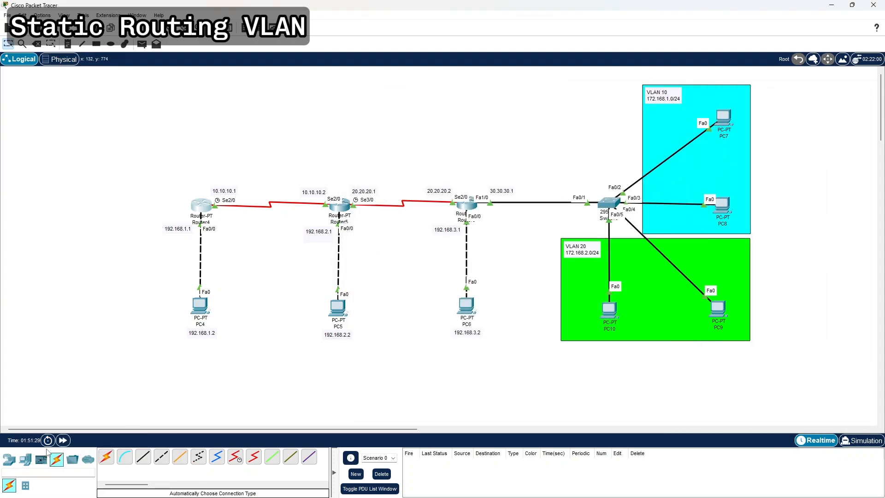
# - Fast-forward the simulation time and test the new routes with a simple PDU from PC5 to PC10
pyautogui.click(63, 440)
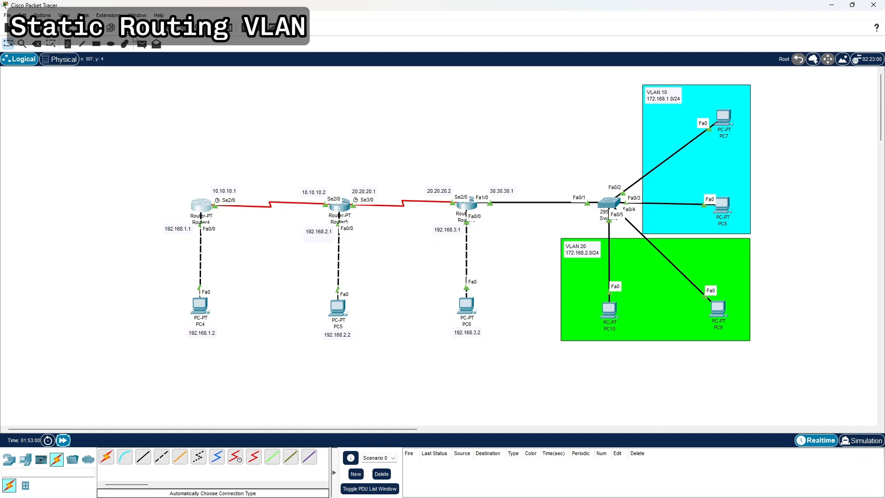
pyautogui.click(142, 44)
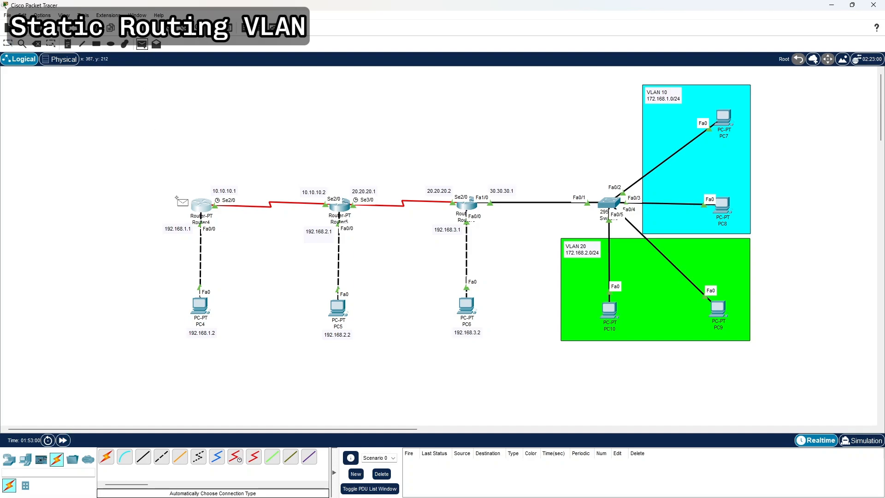
pyautogui.click(338, 308)
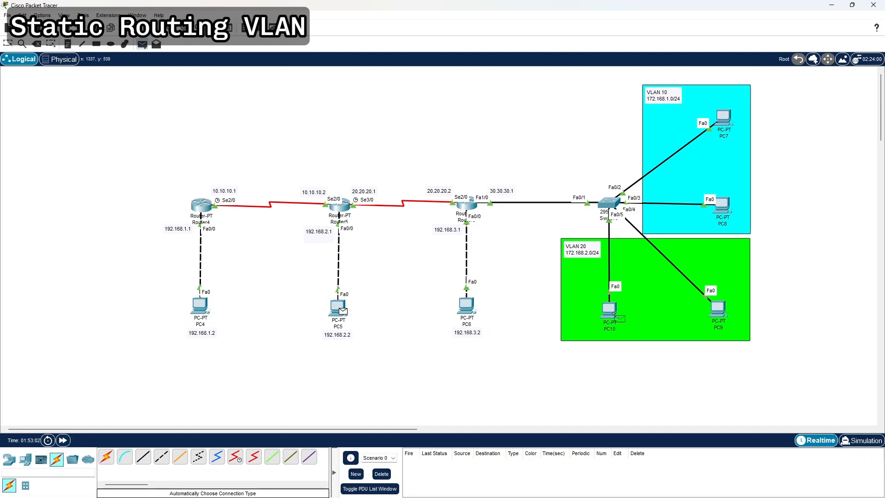
pyautogui.click(609, 309)
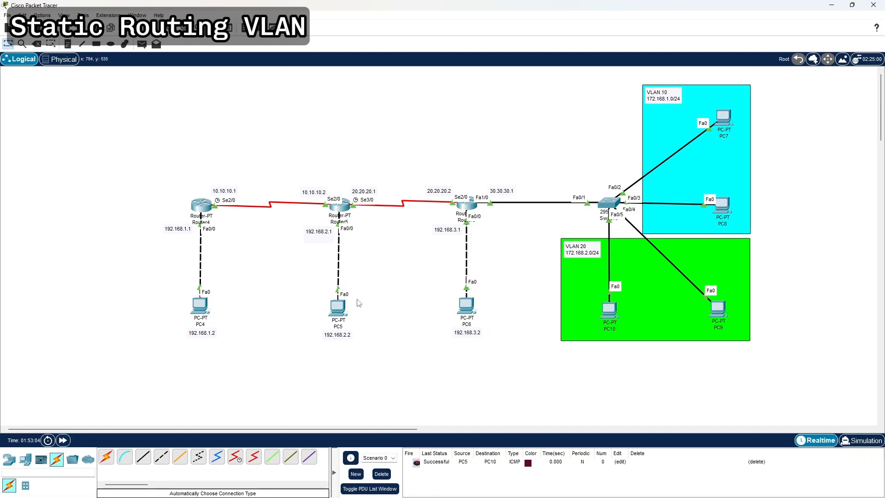
# - Test connectivity with a simple PDU from PC5 to PC7 in VLAN 10, and delete the scenario's PDUs
pyautogui.click(141, 43)
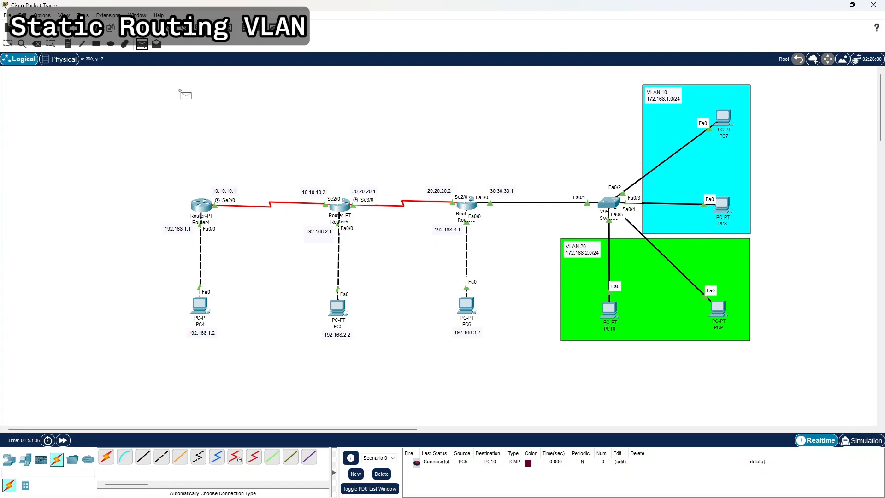
pyautogui.click(341, 310)
pyautogui.click(723, 117)
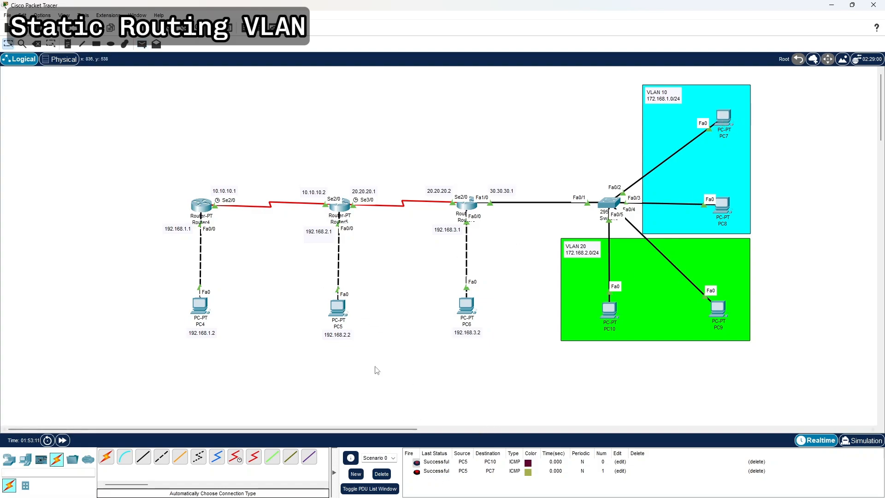
pyautogui.click(381, 474)
# - Test Router4's VLAN routes with simple PDUs from PC4 to PC7 and from PC4 to PC10
pyautogui.click(142, 44)
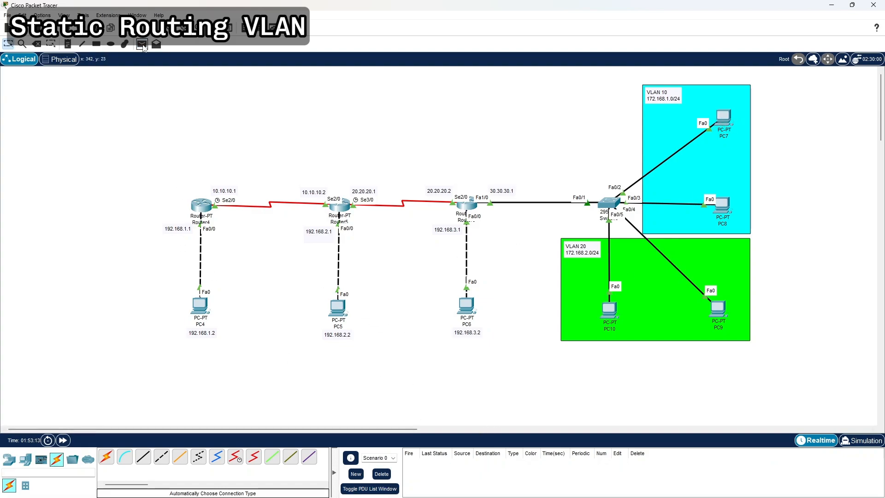
pyautogui.click(201, 302)
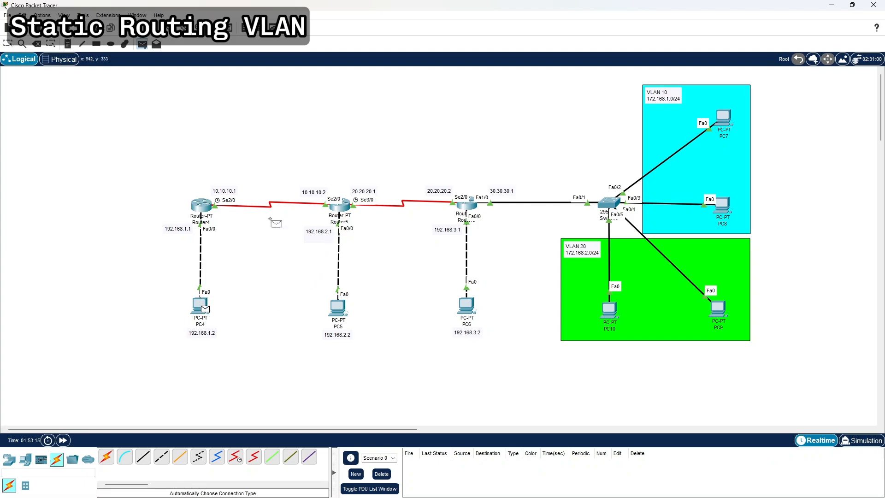
pyautogui.click(722, 117)
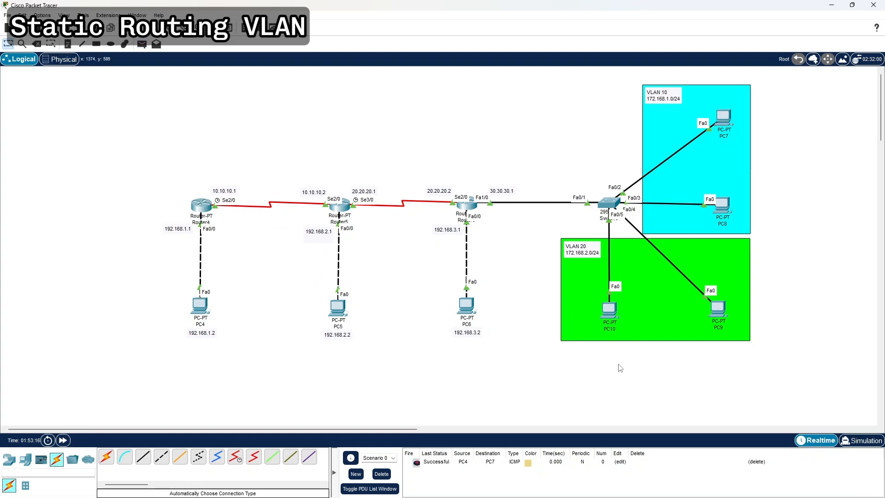
pyautogui.click(142, 44)
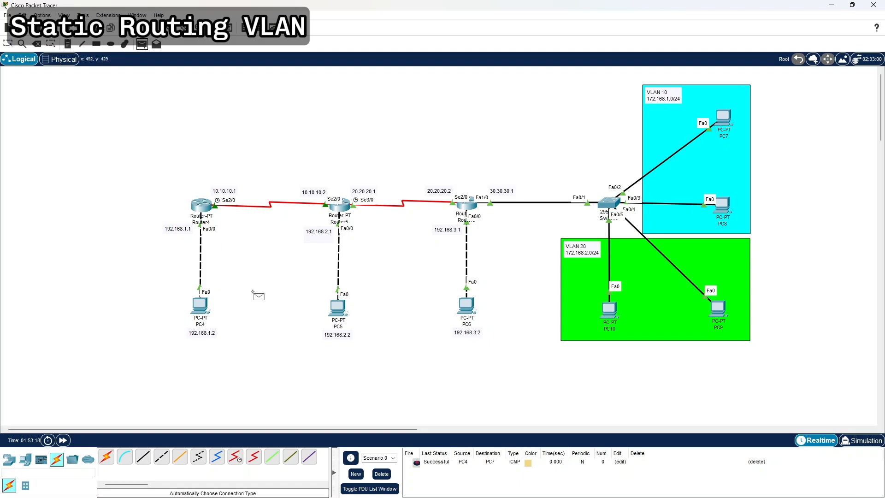
pyautogui.click(201, 304)
pyautogui.click(615, 311)
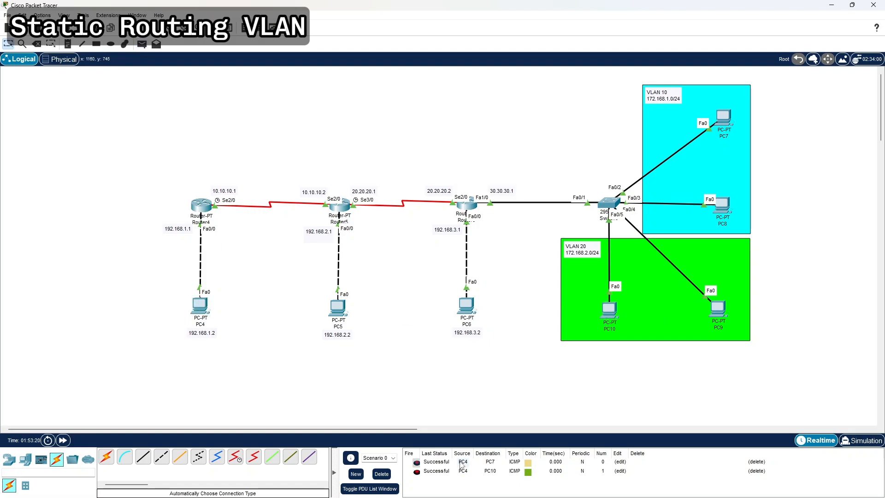
# - Test the reverse path with a simple PDU from PC10 to PC4, and clear the scenario's PDU list
pyautogui.click(142, 44)
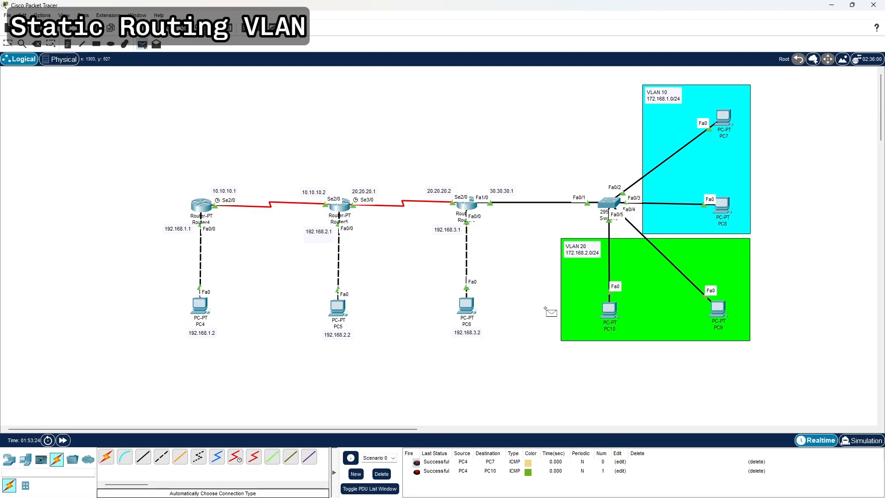
pyautogui.click(609, 309)
pyautogui.click(205, 306)
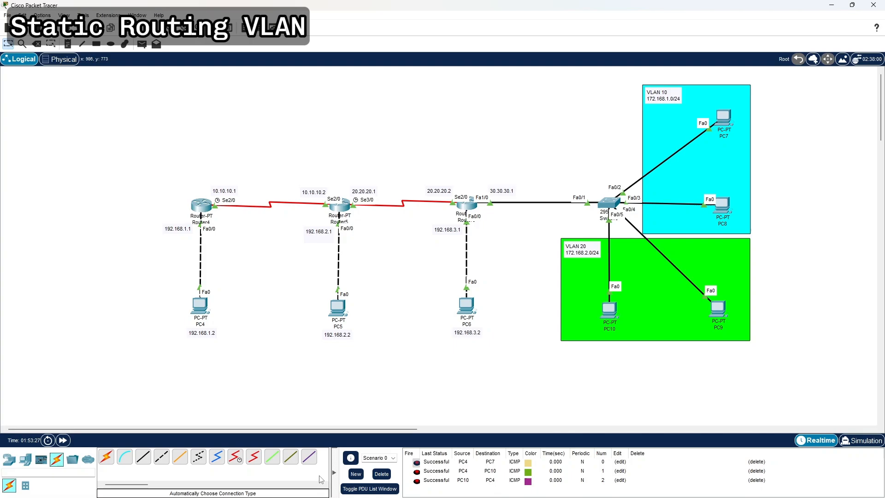
pyautogui.click(382, 473)
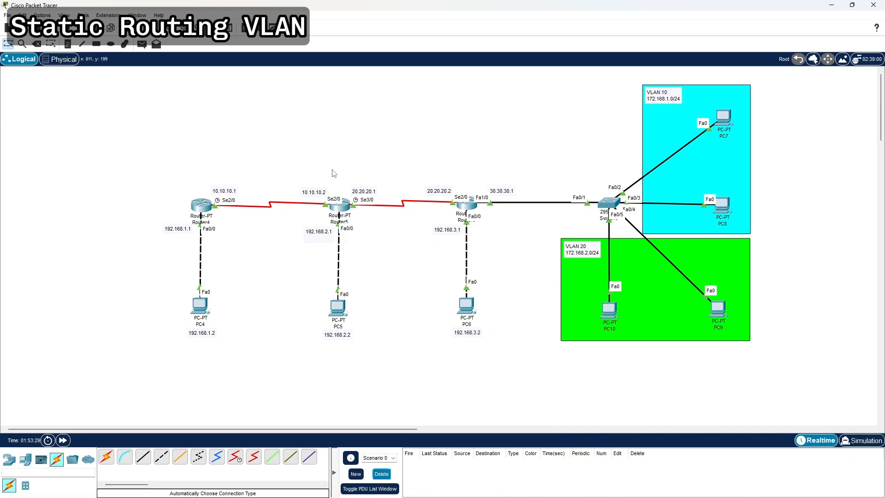